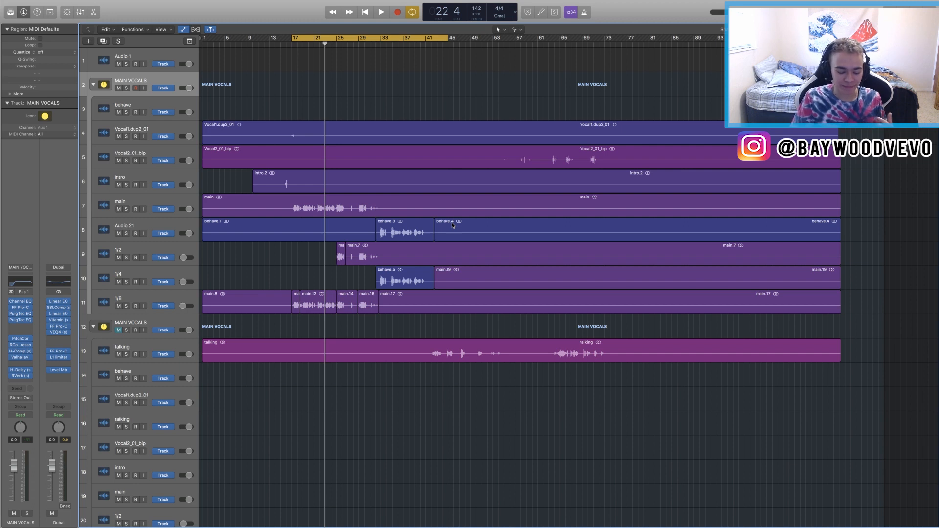
Play the processed vocals through the looped section up to bar 41
{"action": "key", "text": "space"}
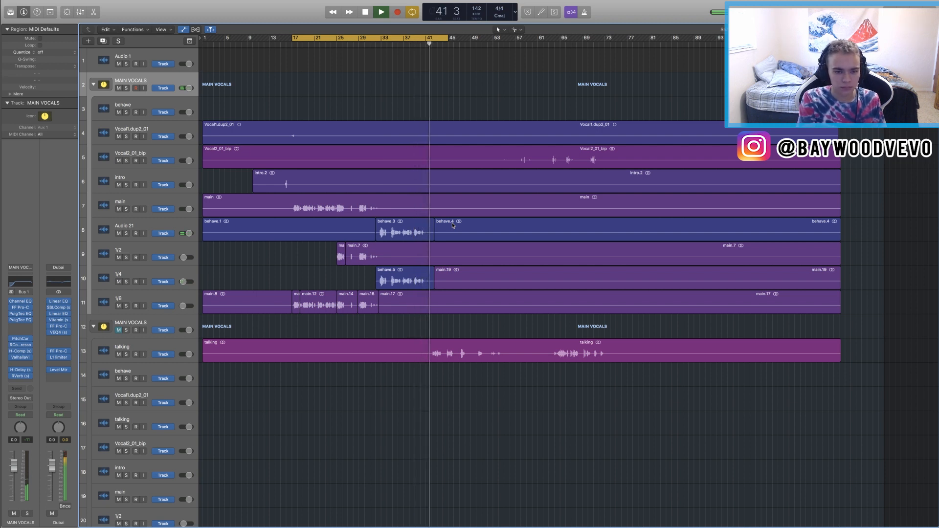
{"action": "key", "text": "space"}
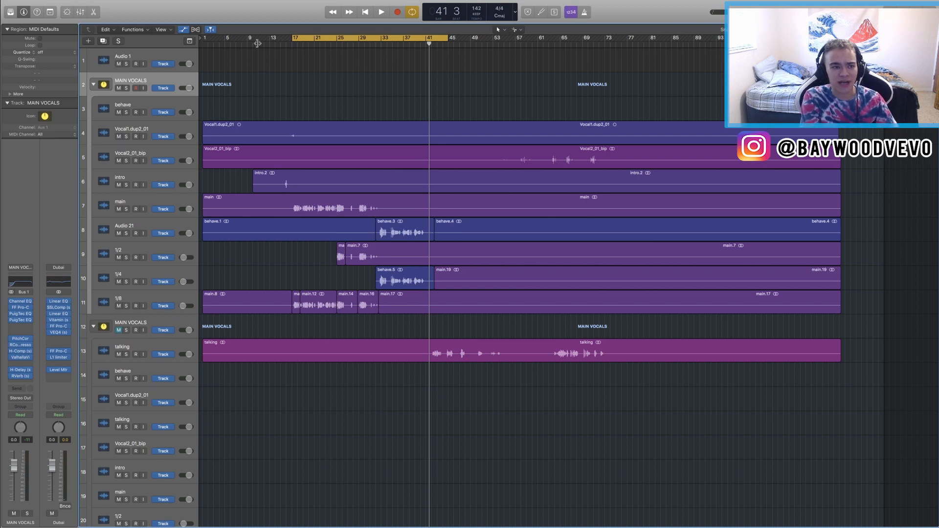
Delete the empty behave track from the first MAIN VOCALS stack and the silent behave.1 region on the Audio 21 track
{"action": "left_click", "coordinate": [164, 103]}
{"action": "key", "text": "super+BackSpace"}
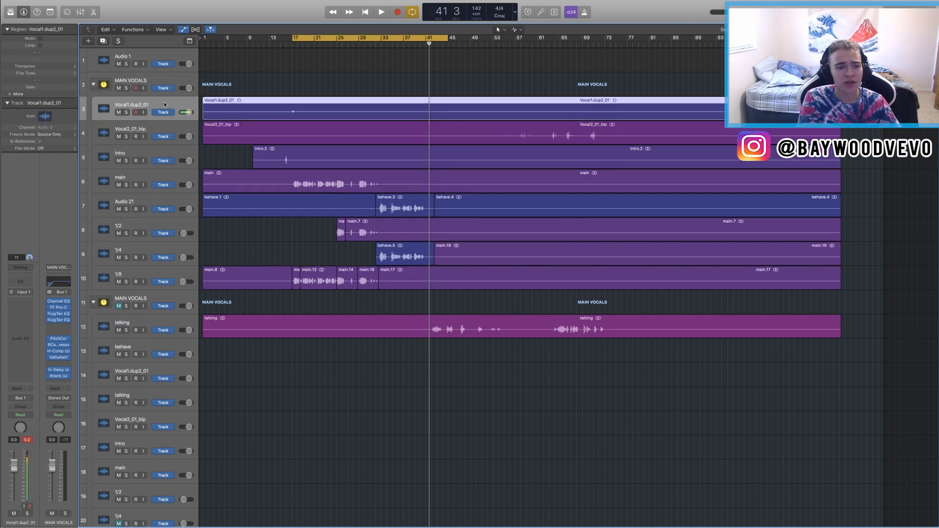
{"action": "left_click", "coordinate": [176, 177]}
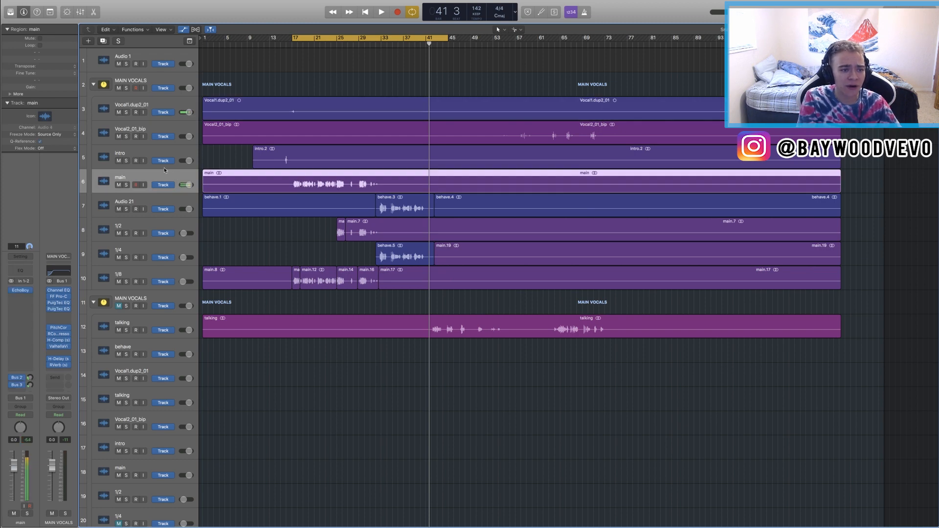
{"action": "left_click", "coordinate": [193, 82]}
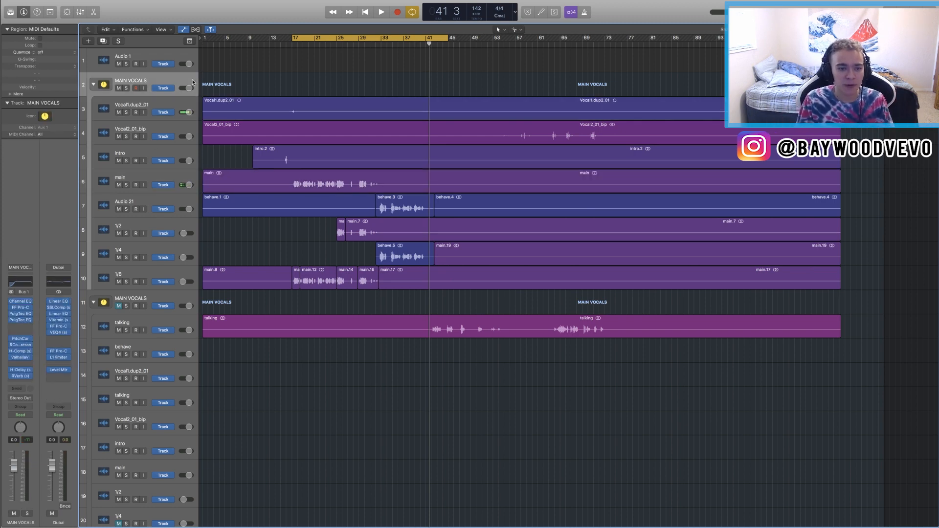
{"action": "left_click", "coordinate": [220, 200]}
{"action": "key", "text": "Delete"}
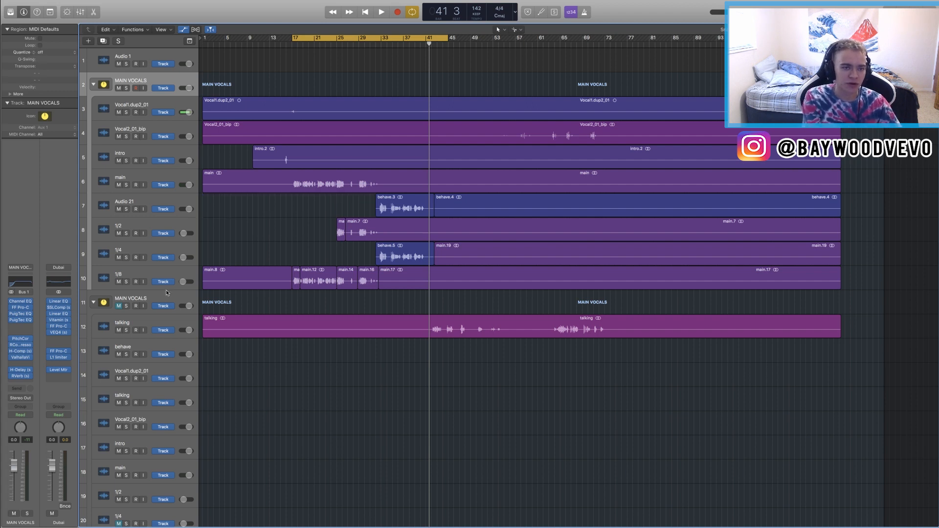
Examine the Channel EQ and FF Pro-C compressor settings on the MAIN VOCALS channel feeding from the main track
{"action": "left_click", "coordinate": [167, 105]}
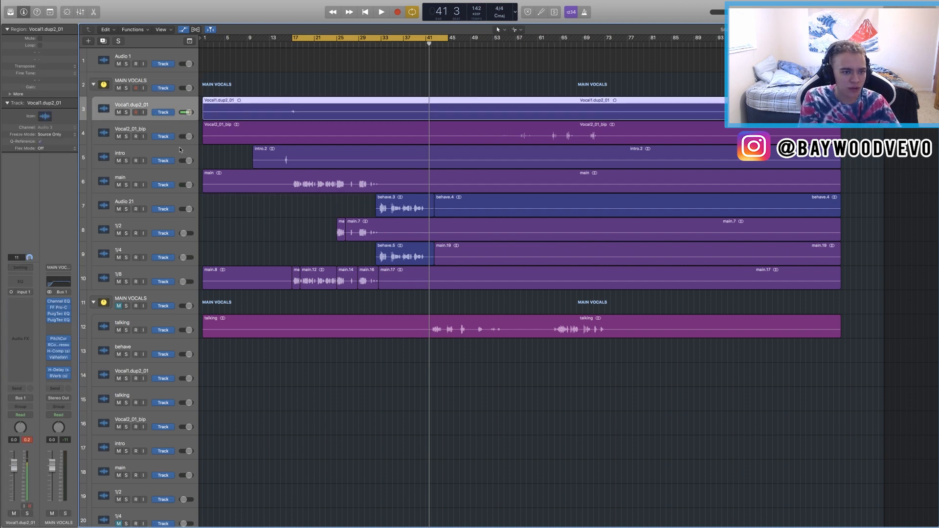
{"action": "left_click", "coordinate": [181, 173]}
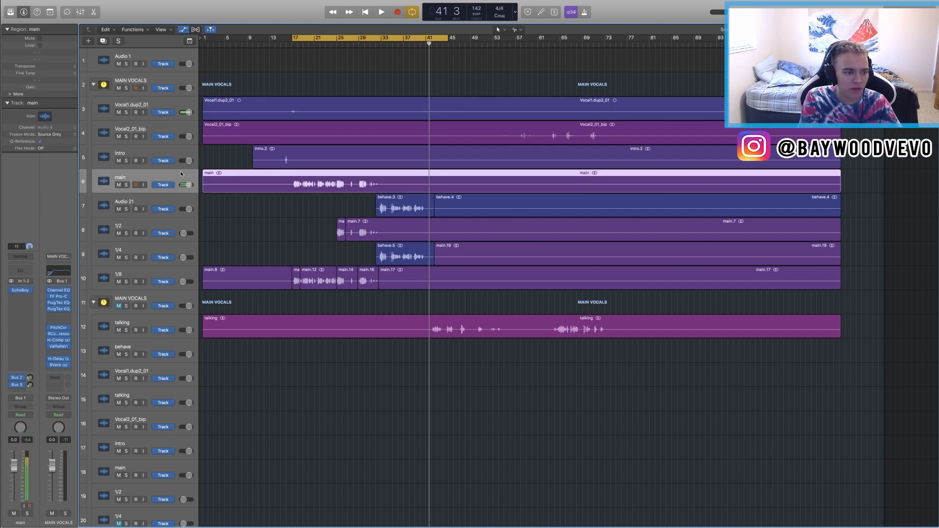
{"action": "left_click", "coordinate": [58, 290]}
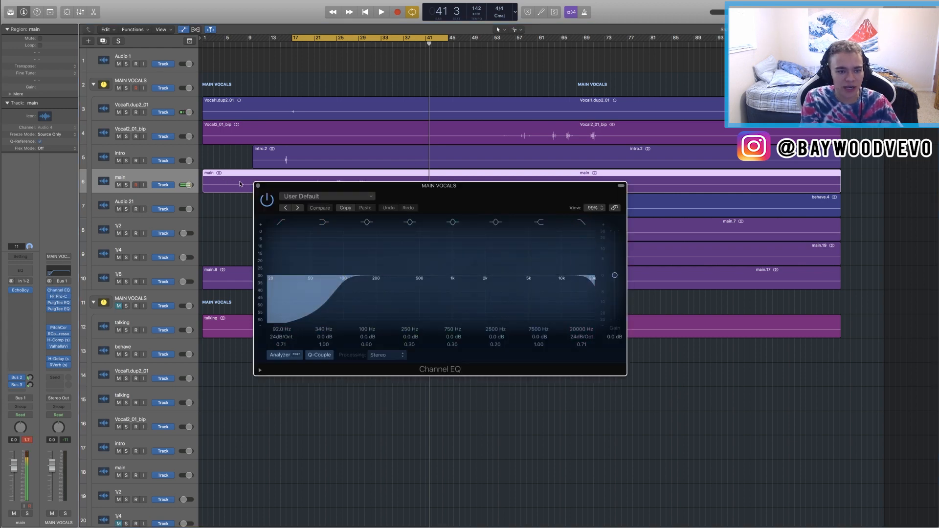
{"action": "left_click", "coordinate": [257, 185]}
{"action": "left_click", "coordinate": [59, 297]}
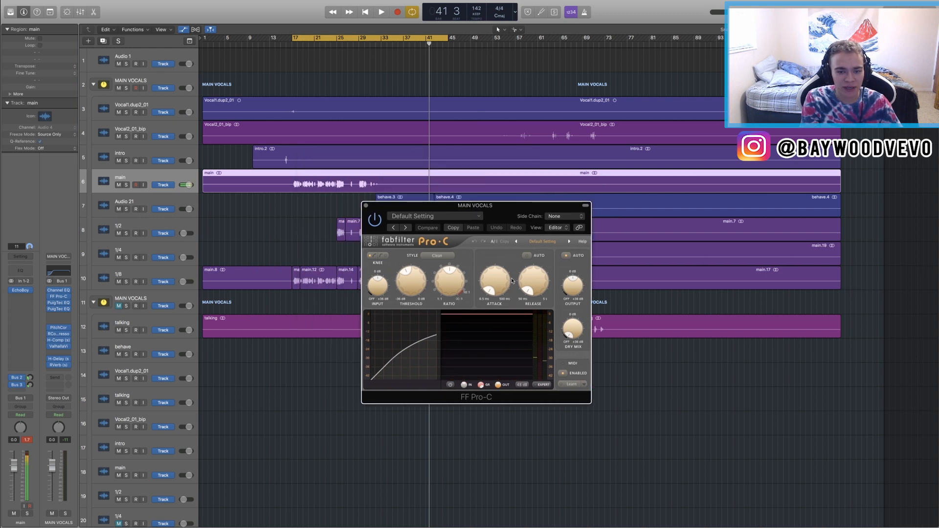
{"action": "left_click", "coordinate": [366, 205]}
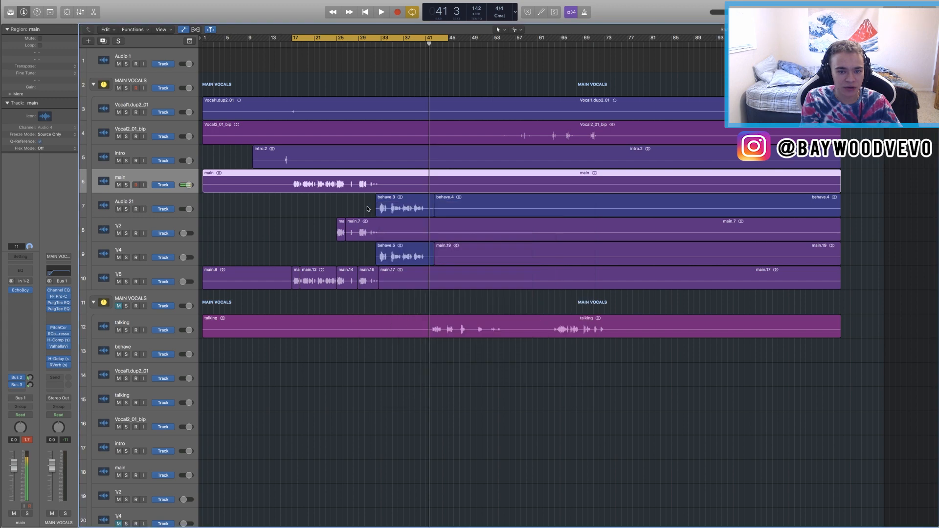
Adjust the high-frequency boost slightly in the first PuigTec EQP1A on the MAIN VOCALS channel and close the plug-in
{"action": "left_click", "coordinate": [59, 302]}
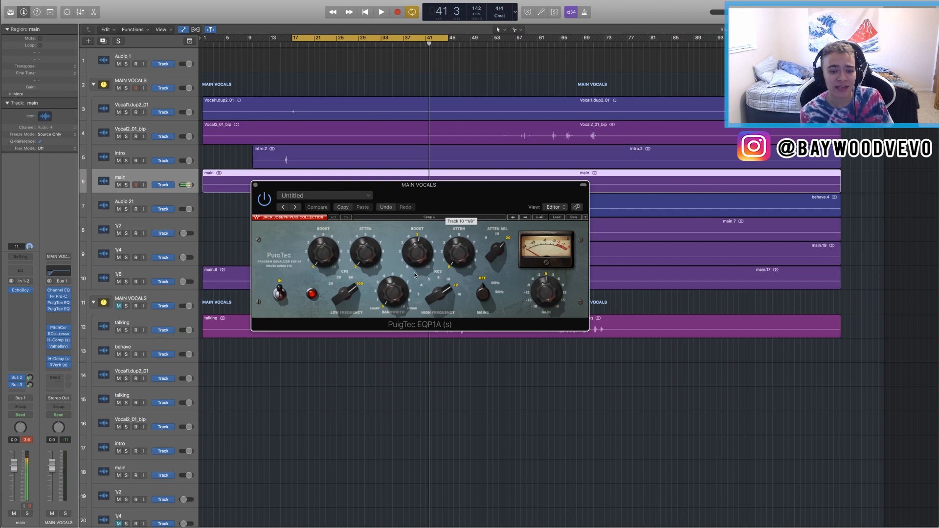
{"action": "left_click_drag", "start_coordinate": [417, 255], "coordinate": [416, 246]}
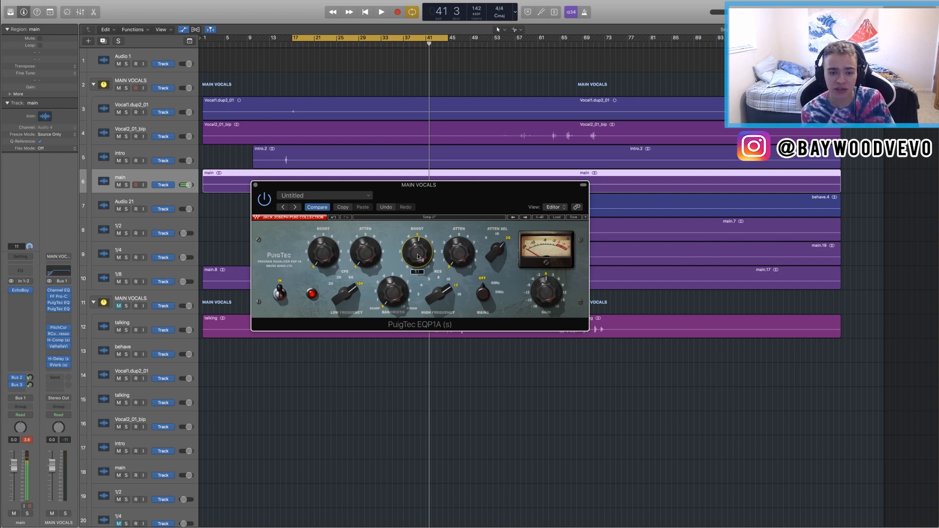
{"action": "left_click_drag", "start_coordinate": [418, 256], "coordinate": [418, 250]}
{"action": "left_click", "coordinate": [255, 185]}
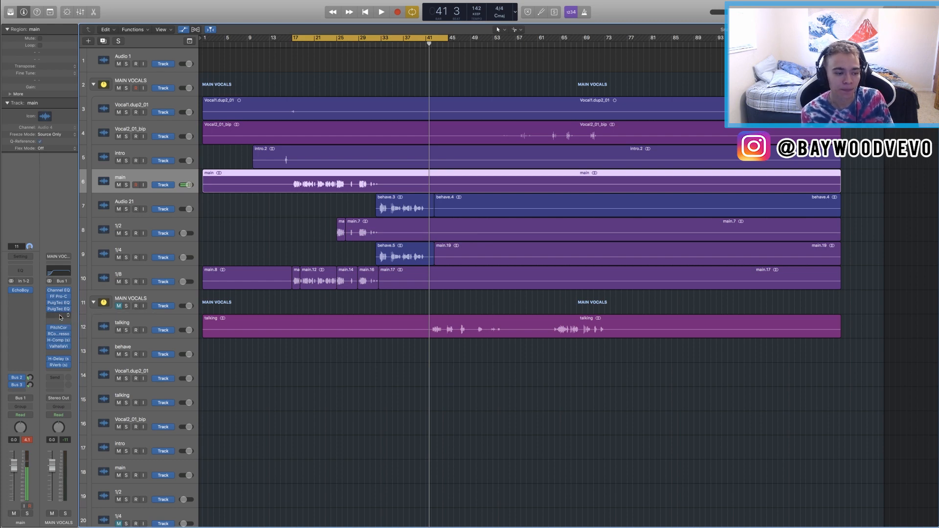
Check the root note and scale in the Pitch Correction plug-in on the MAIN VOCALS channel
{"action": "mouse_move", "coordinate": [58, 309]}
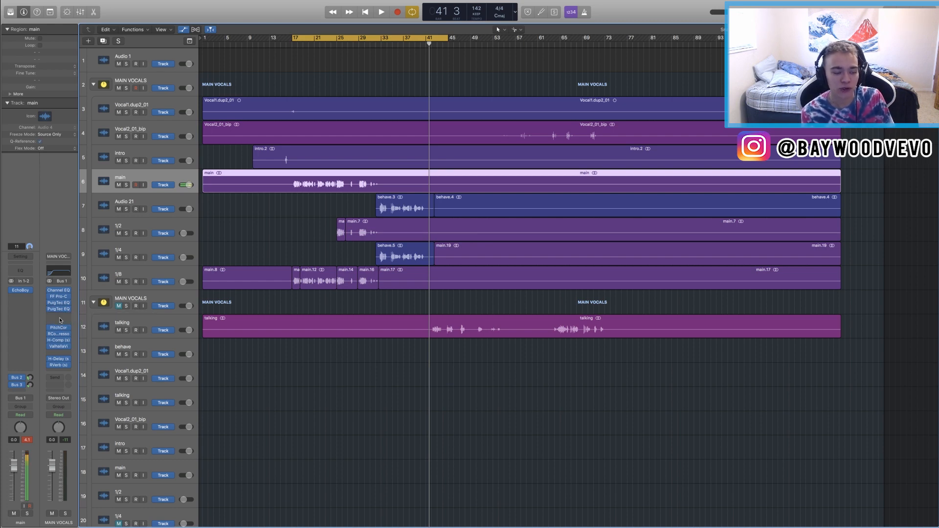
{"action": "mouse_move", "coordinate": [59, 329]}
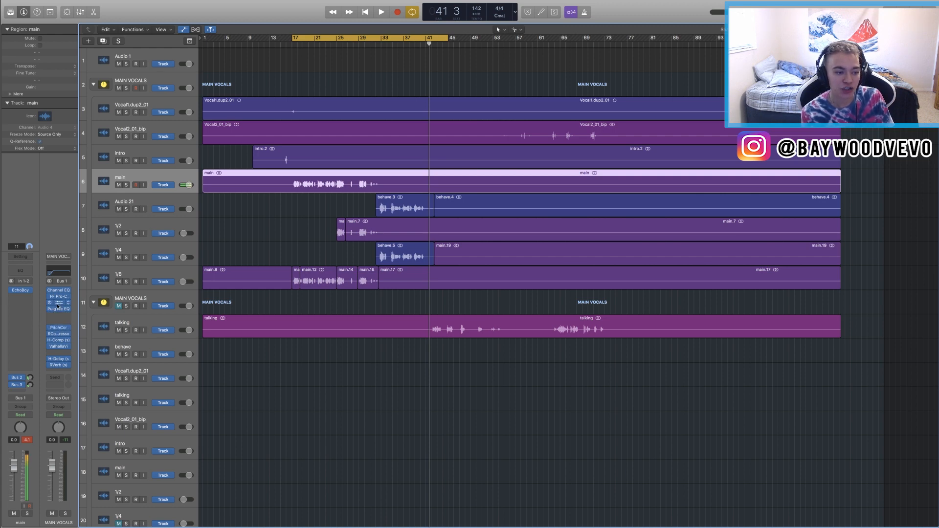
{"action": "left_click", "coordinate": [59, 327]}
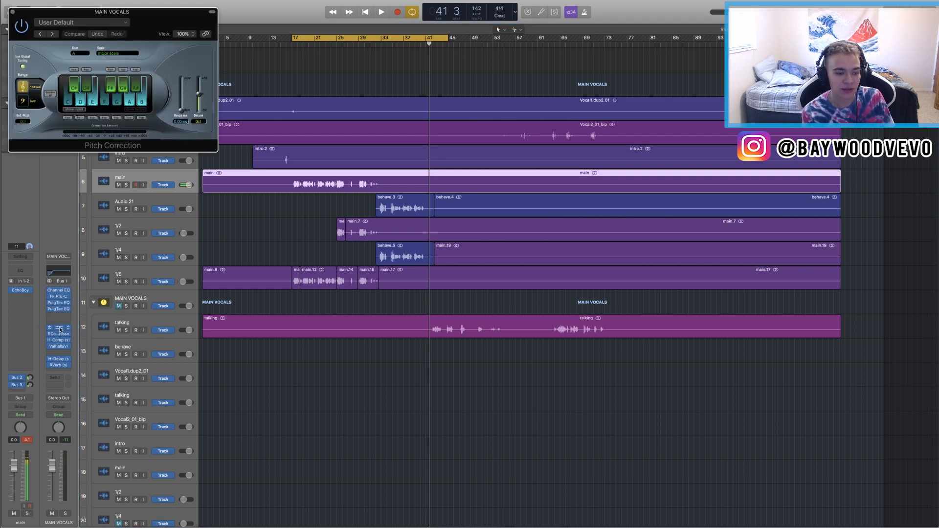
{"action": "left_click_drag", "start_coordinate": [138, 23], "coordinate": [438, 145]}
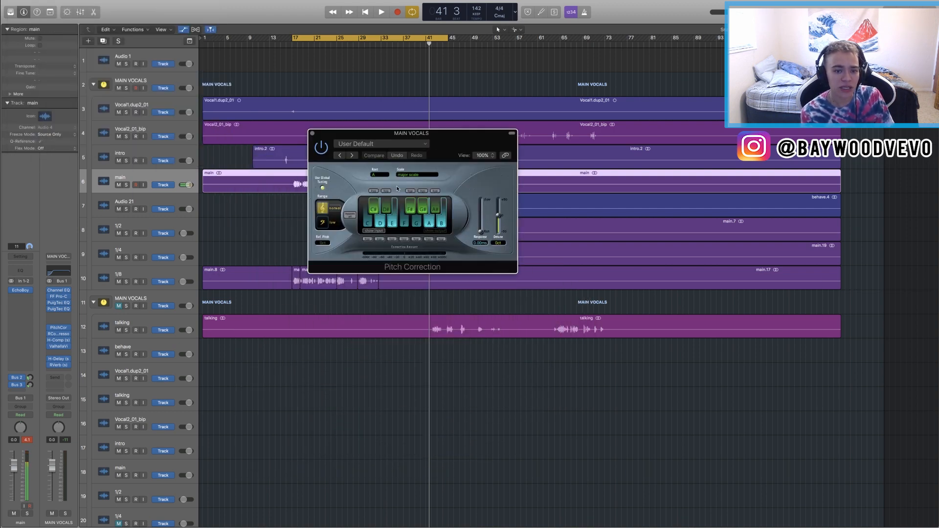
{"action": "left_click", "coordinate": [312, 133]}
Turn on Flex, set the main track to Flex Pitch mode, and open its region in the audio track editor
{"action": "left_click", "coordinate": [195, 30]}
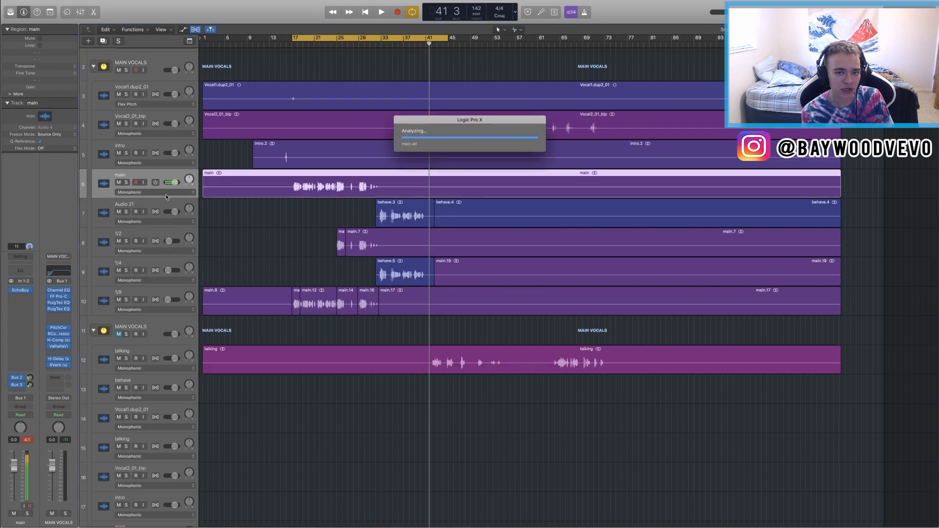
{"action": "left_click", "coordinate": [167, 193]}
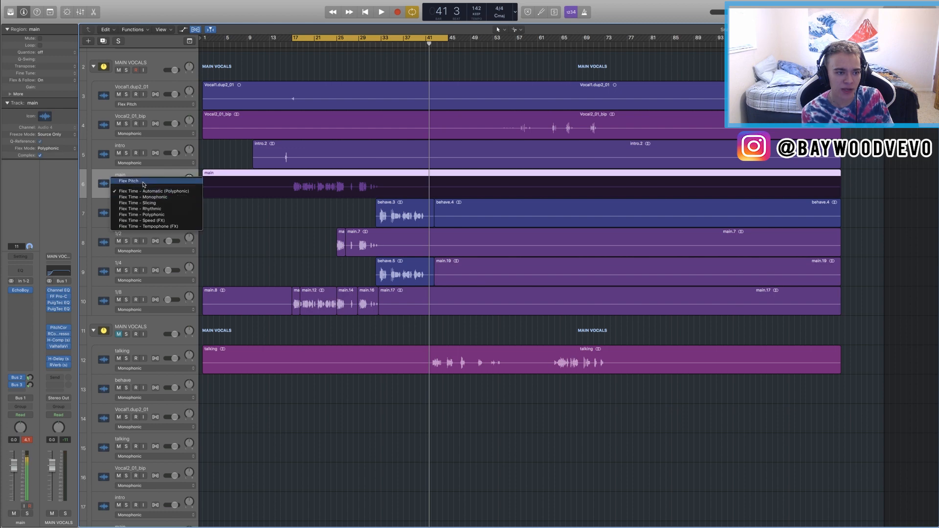
{"action": "left_click", "coordinate": [143, 184]}
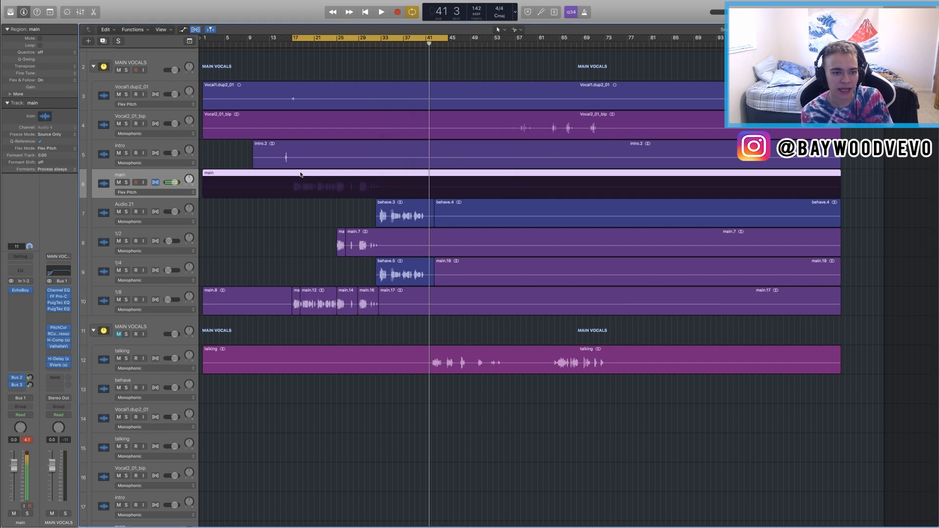
{"action": "double_click", "coordinate": [300, 174]}
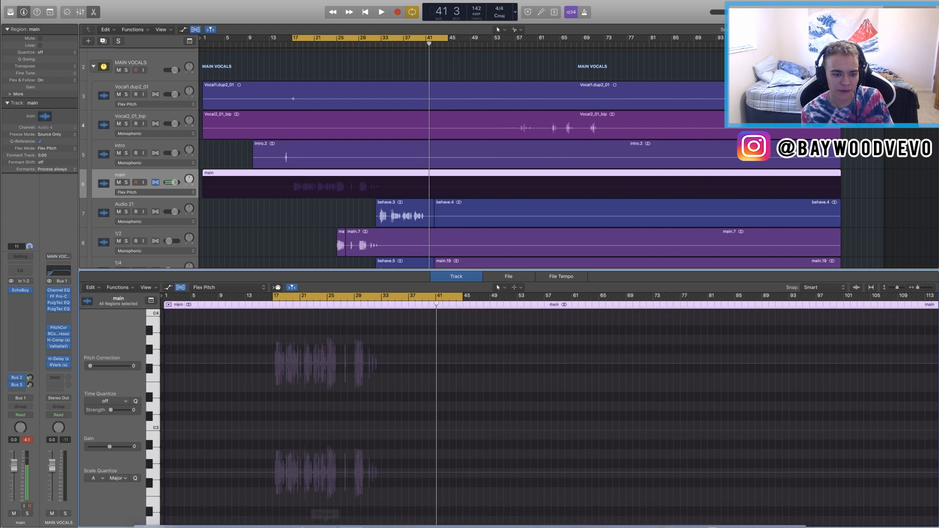
Select the detected vocal notes in the main region and set their Pitch Correction to 100
{"action": "left_click", "coordinate": [116, 478]}
{"action": "left_click", "coordinate": [116, 480]}
{"action": "left_click_drag", "start_coordinate": [431, 511], "coordinate": [249, 327]}
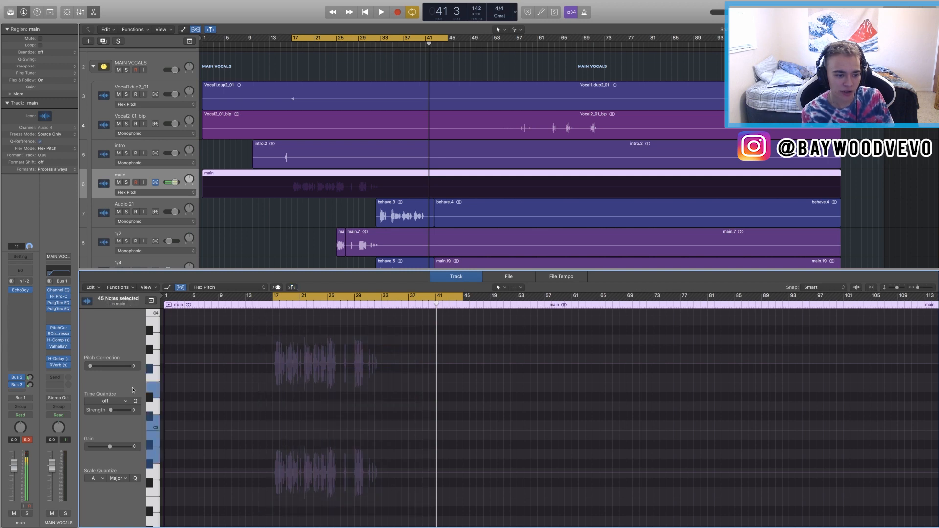
{"action": "left_click_drag", "start_coordinate": [91, 366], "coordinate": [130, 370]}
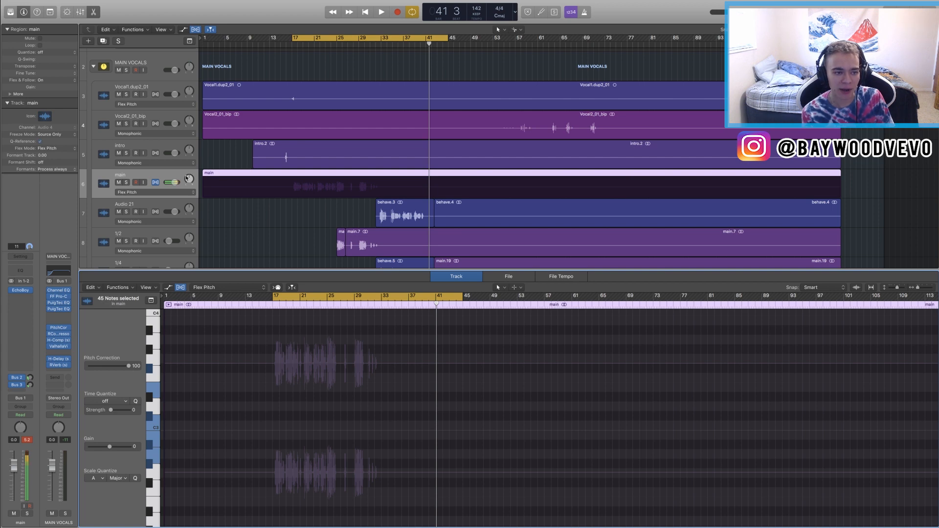
Disable Flex on the main track and close the audio track editor
{"action": "left_click", "coordinate": [155, 183]}
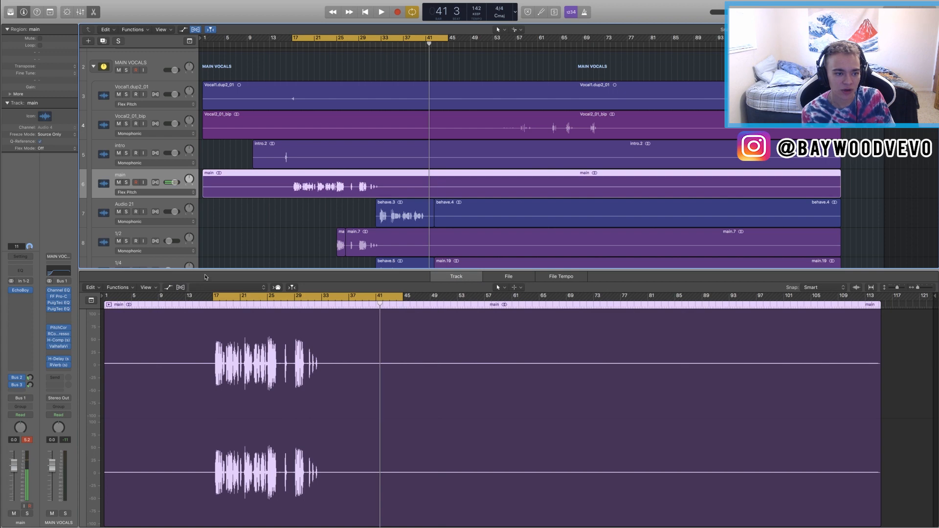
{"action": "left_click_drag", "start_coordinate": [205, 272], "coordinate": [193, 526]}
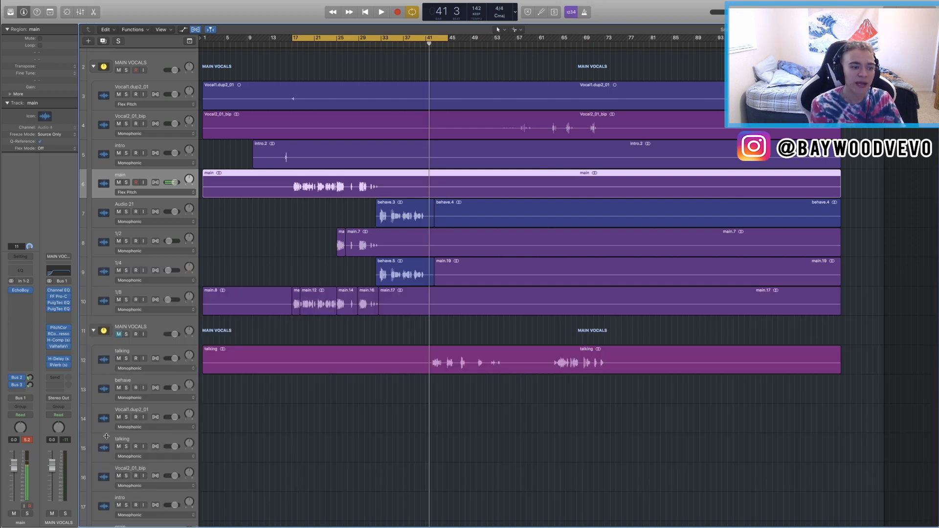
Reopen the MAIN VOCALS Pitch Correction plug-in to review its tuning settings, then close it
{"action": "mouse_move", "coordinate": [50, 339]}
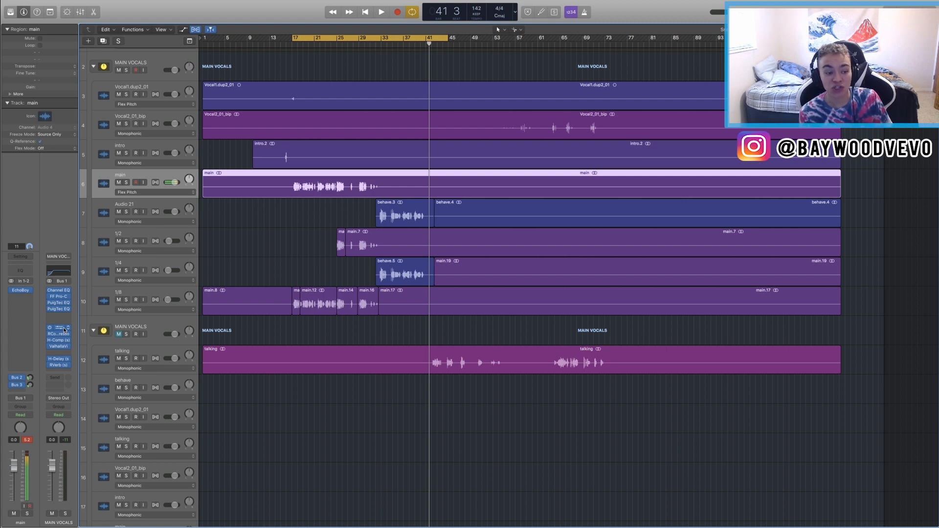
{"action": "left_click", "coordinate": [63, 330]}
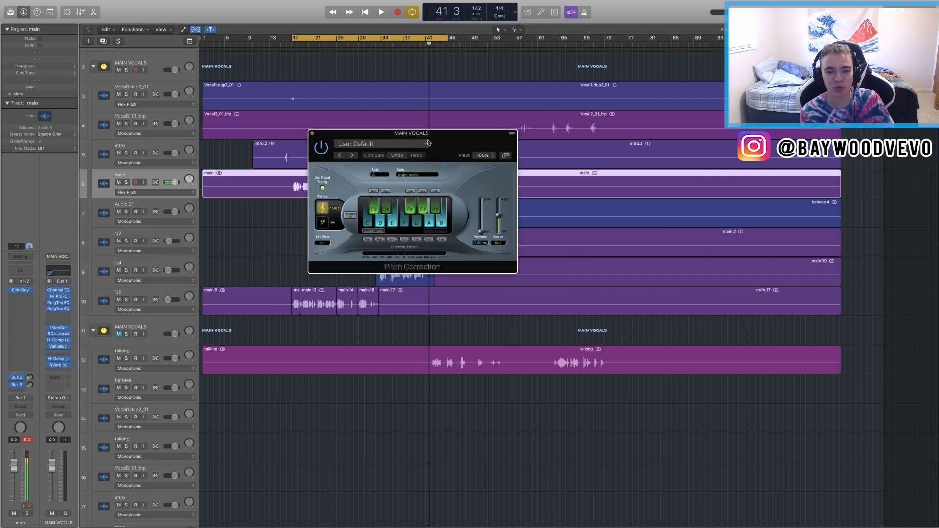
{"action": "left_click_drag", "start_coordinate": [462, 146], "coordinate": [583, 216]}
{"action": "left_click", "coordinate": [433, 203]}
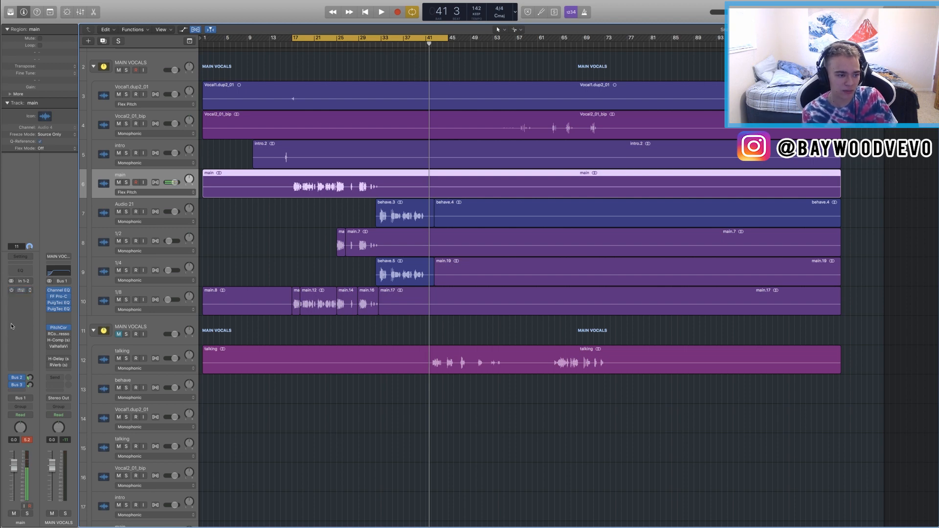
Bypass EchoBoy and both bus sends on the main track and audition the vocals without the inserts following Pitch Correction
{"action": "key", "text": "space"}
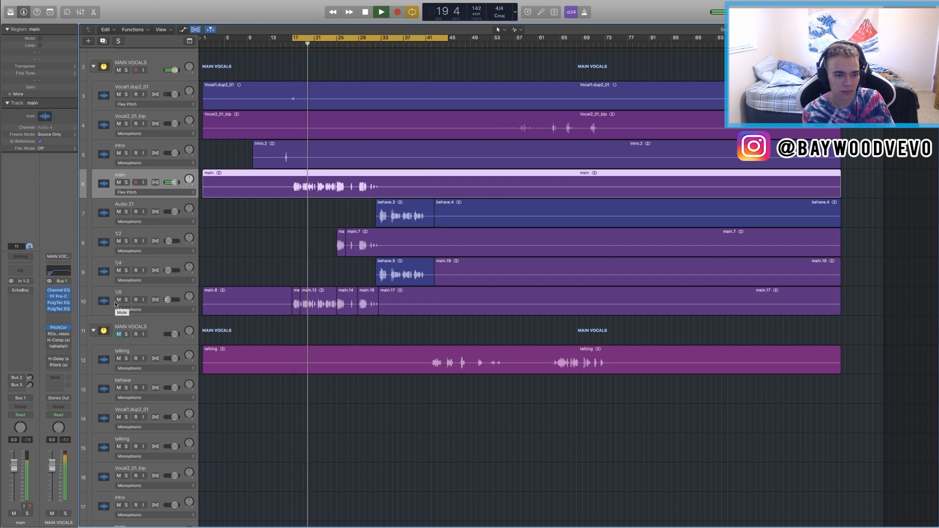
{"action": "key", "text": "space"}
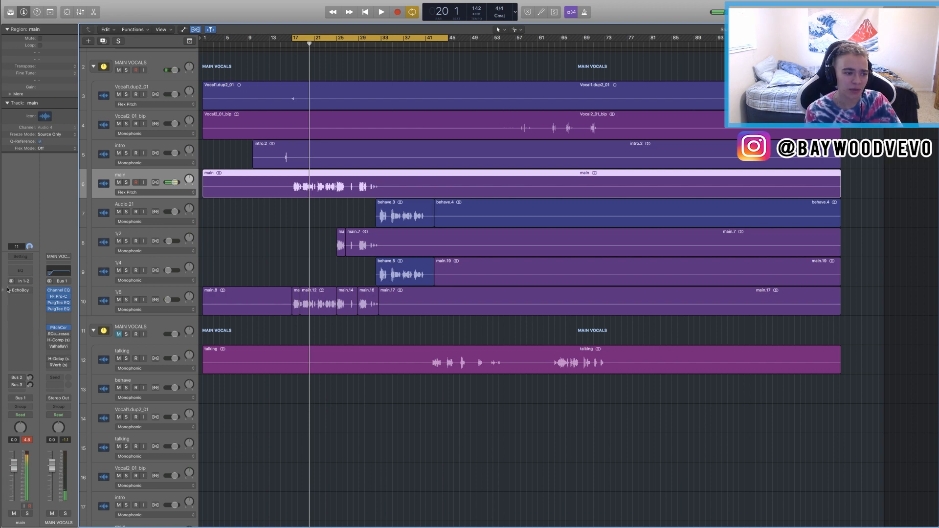
{"action": "left_click_drag", "start_coordinate": [8, 287], "coordinate": [13, 392]}
{"action": "left_click_drag", "start_coordinate": [10, 290], "coordinate": [11, 385]}
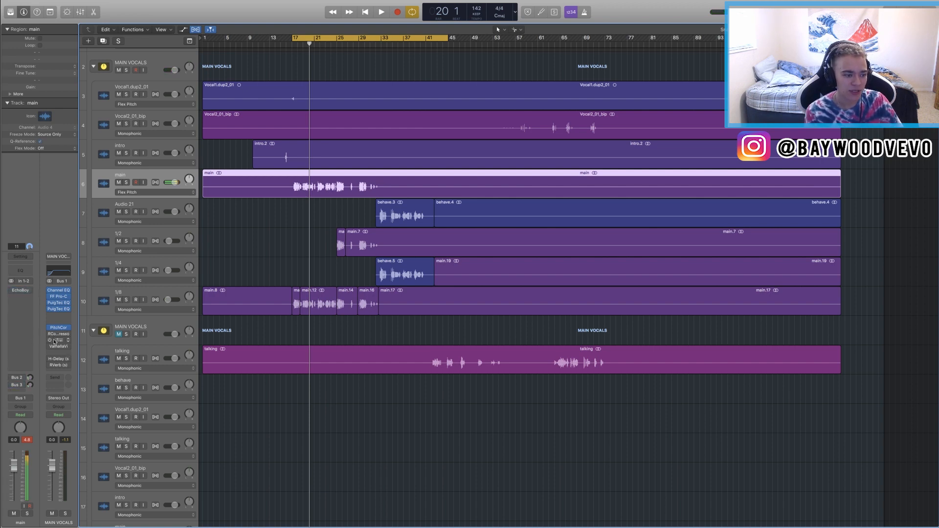
Re-enable RCompressor on the MAIN VOCALS channel, open its settings, and play the vocals through it
{"action": "left_click", "coordinate": [49, 335]}
{"action": "left_click", "coordinate": [60, 335]}
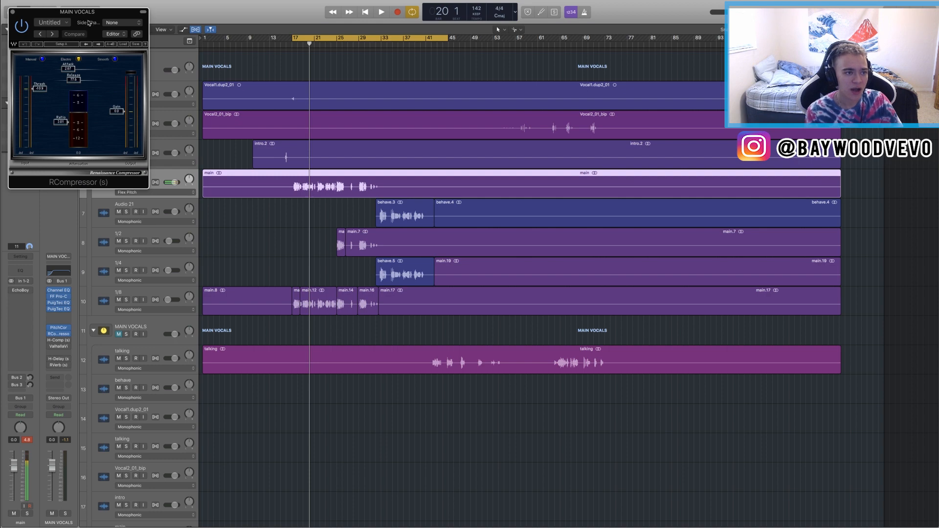
{"action": "left_click_drag", "start_coordinate": [81, 18], "coordinate": [573, 266]}
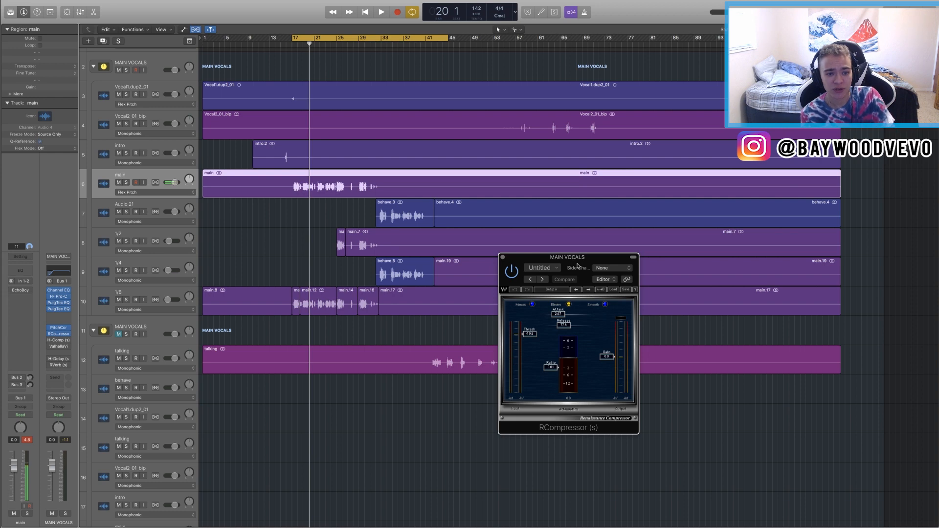
{"action": "key", "text": "space"}
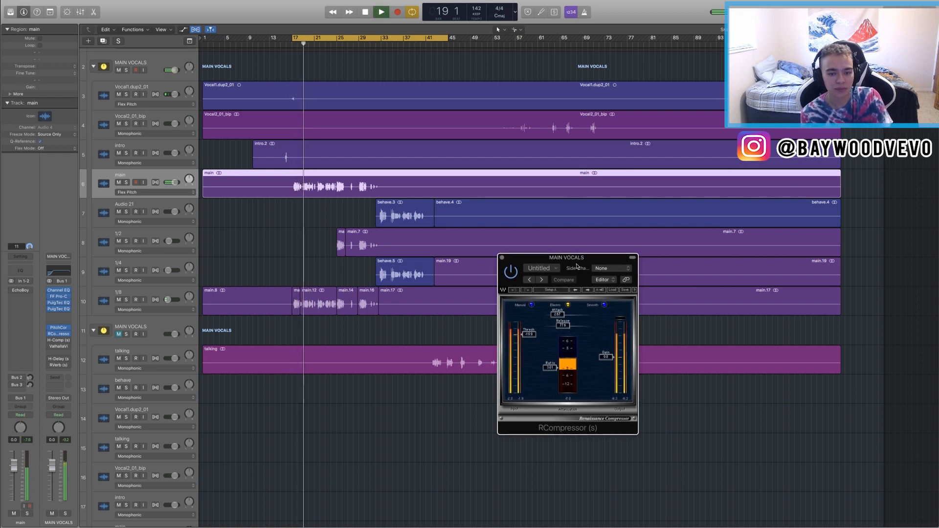
Finish auditioning the vocals through RCompressor on the MAIN VOCALS channel, stop playback, and close its settings
{"action": "left_click_drag", "start_coordinate": [577, 266], "coordinate": [576, 272]}
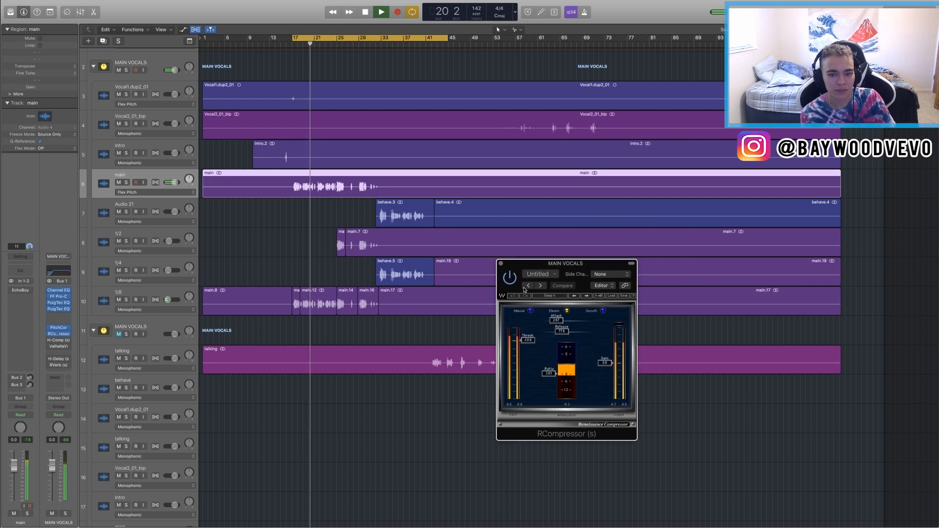
{"action": "key", "text": "space"}
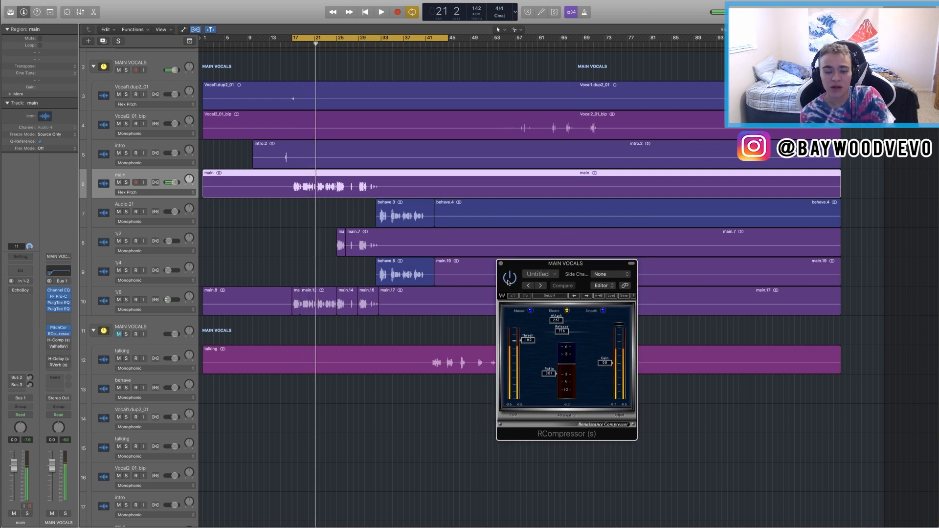
{"action": "left_click_drag", "start_coordinate": [585, 281], "coordinate": [515, 248]}
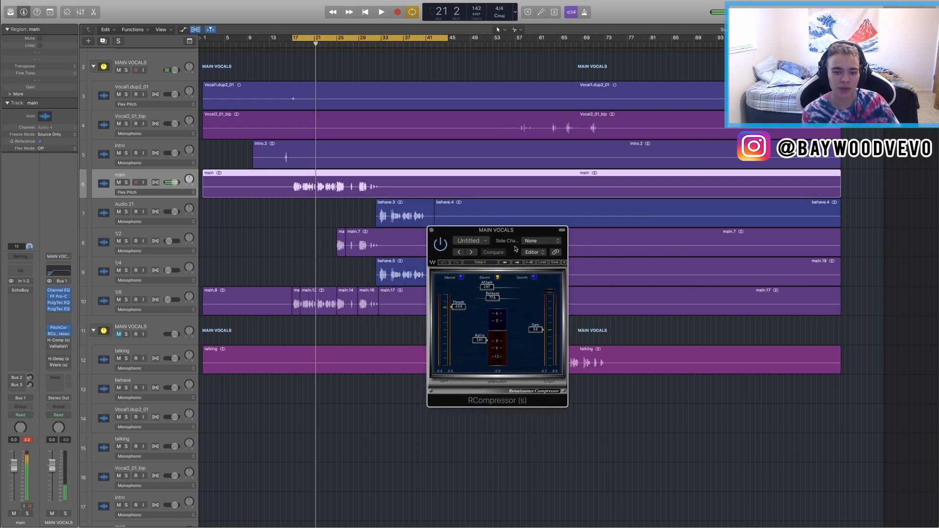
{"action": "left_click", "coordinate": [431, 230]}
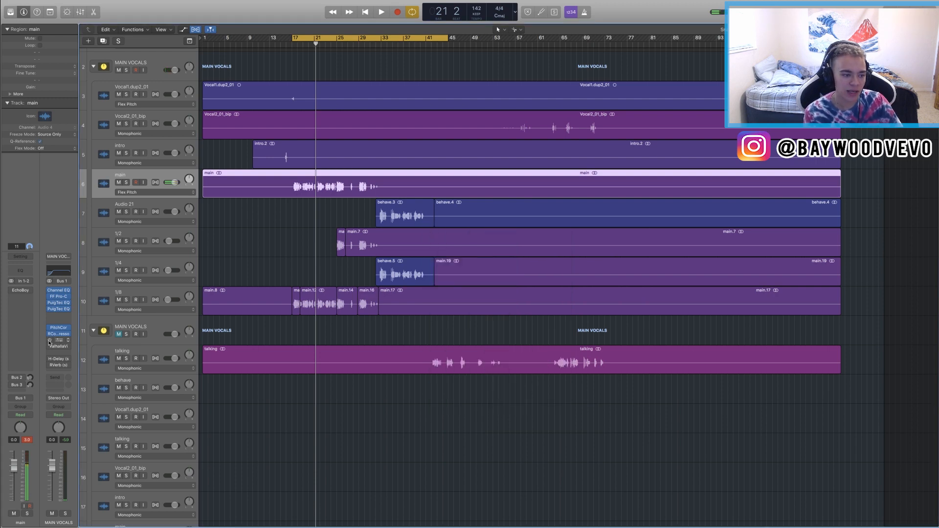
Enable H-Comp on the MAIN VOCALS channel, open its settings, and audition the vocals through it
{"action": "left_click", "coordinate": [58, 339]}
{"action": "left_click_drag", "start_coordinate": [141, 27], "coordinate": [595, 250]}
{"action": "left_click", "coordinate": [528, 246]}
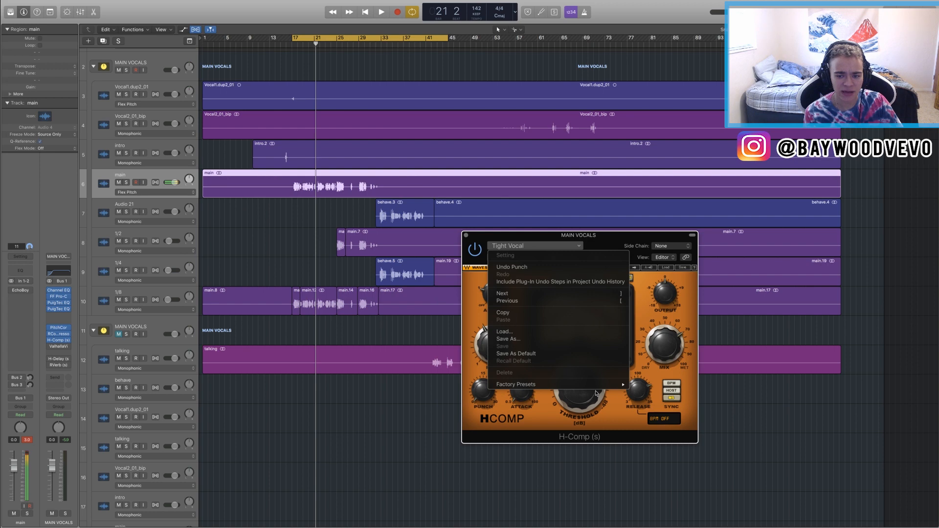
{"action": "left_click_drag", "start_coordinate": [630, 251], "coordinate": [553, 251]}
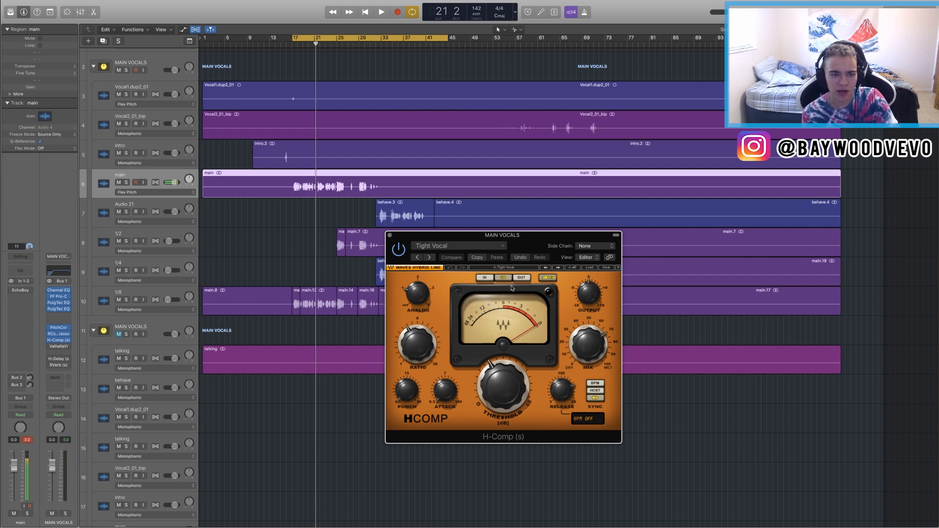
{"action": "key", "text": "space"}
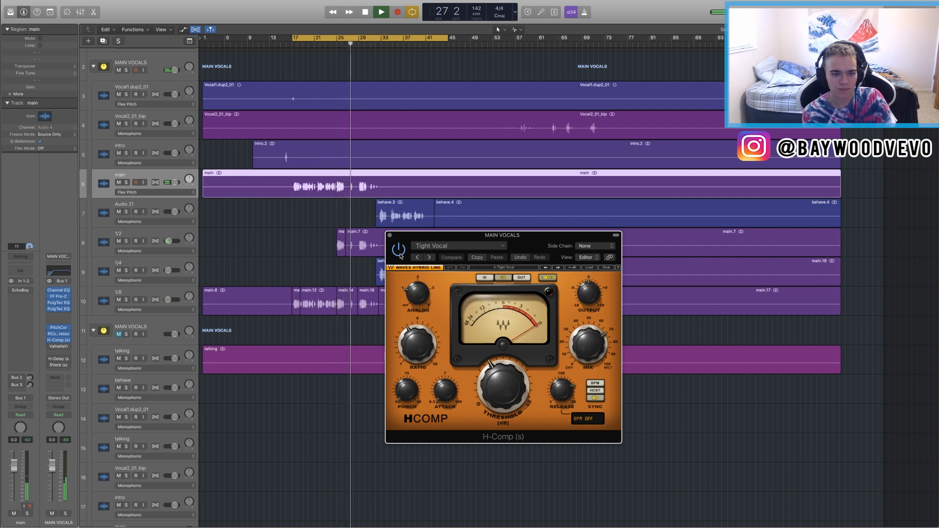
{"action": "key", "text": "space"}
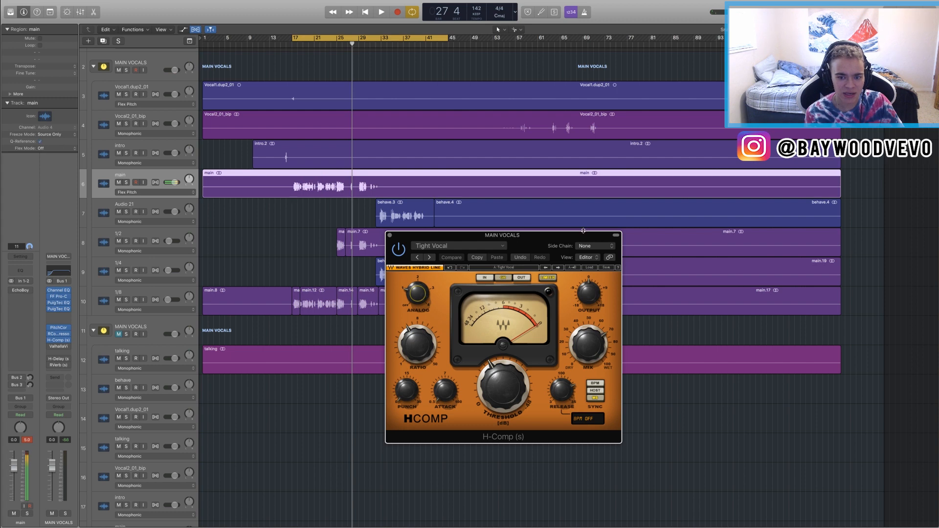
Nudge the H-Comp Mix amount slightly and close the plug-in
{"action": "left_click_drag", "start_coordinate": [593, 351], "coordinate": [593, 344]}
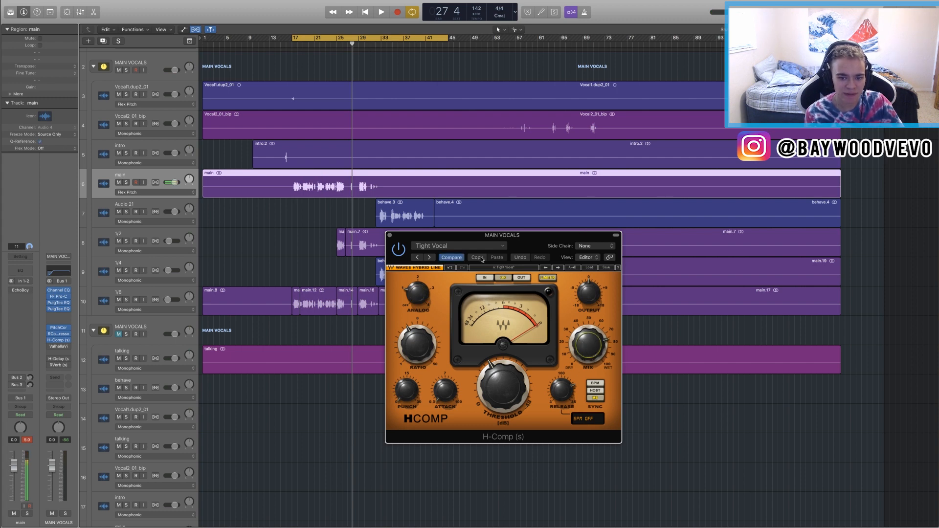
{"action": "left_click_drag", "start_coordinate": [533, 238], "coordinate": [514, 229]}
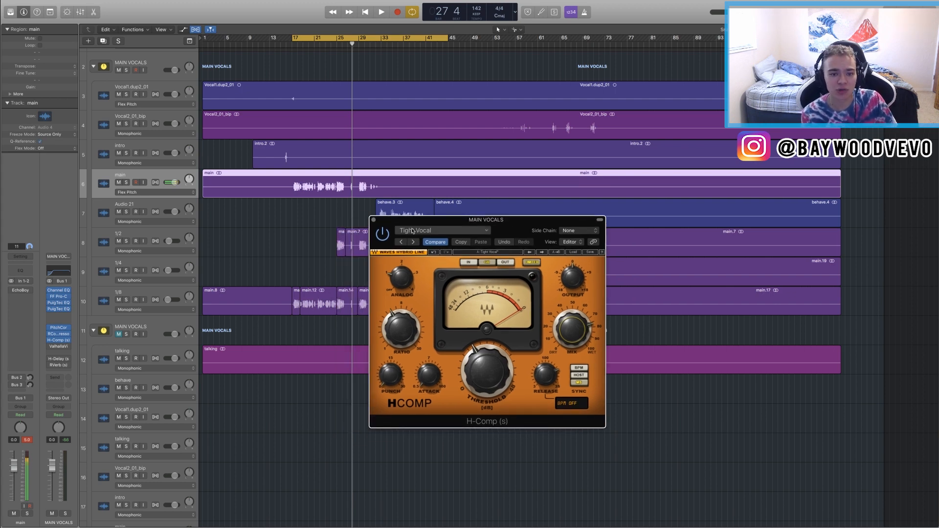
{"action": "left_click", "coordinate": [374, 221]}
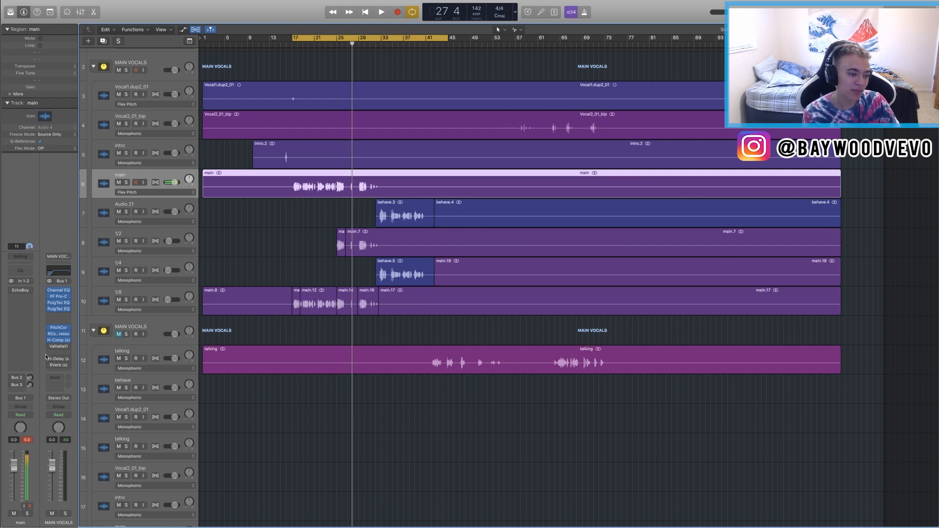
Enable ValhallaVintageVerb on the MAIN VOCALS channel, open its settings, and play the vocals through it
{"action": "mouse_move", "coordinate": [54, 347]}
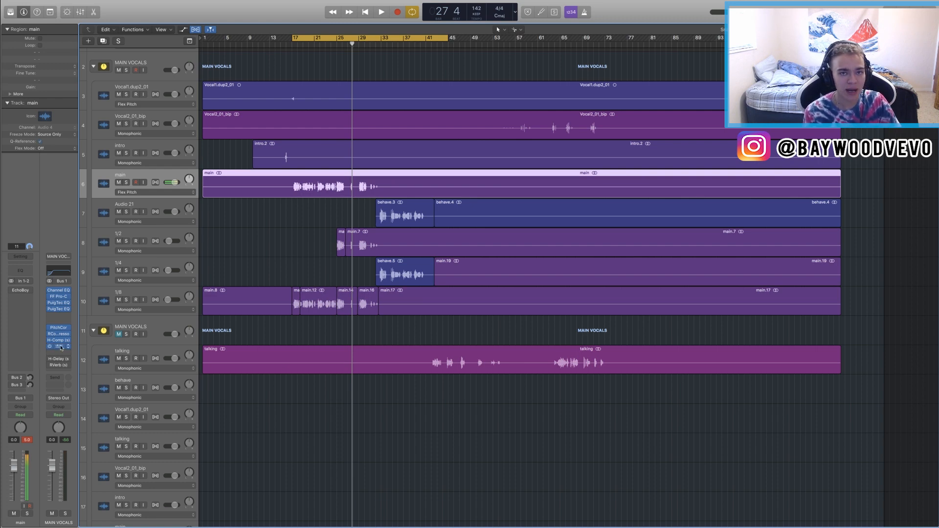
{"action": "left_click", "coordinate": [60, 346]}
{"action": "left_click_drag", "start_coordinate": [209, 33], "coordinate": [582, 225]}
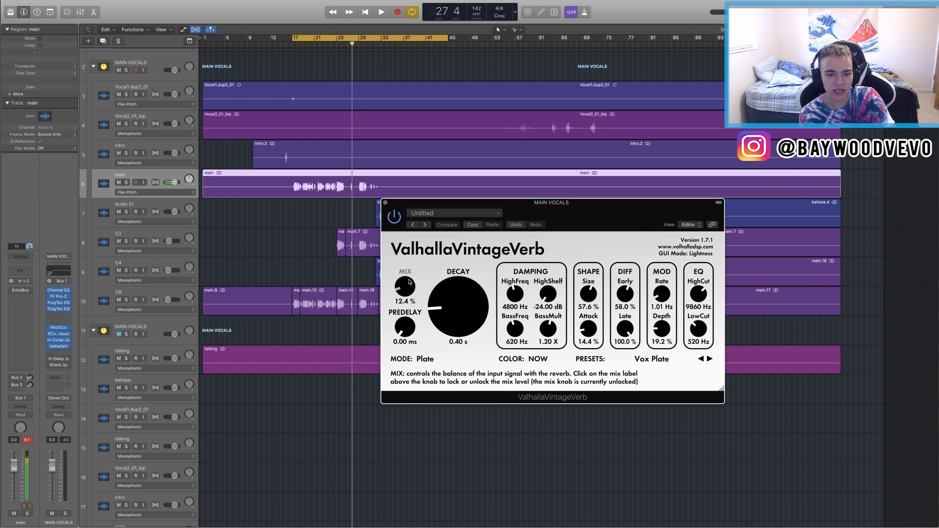
{"action": "key", "text": "space"}
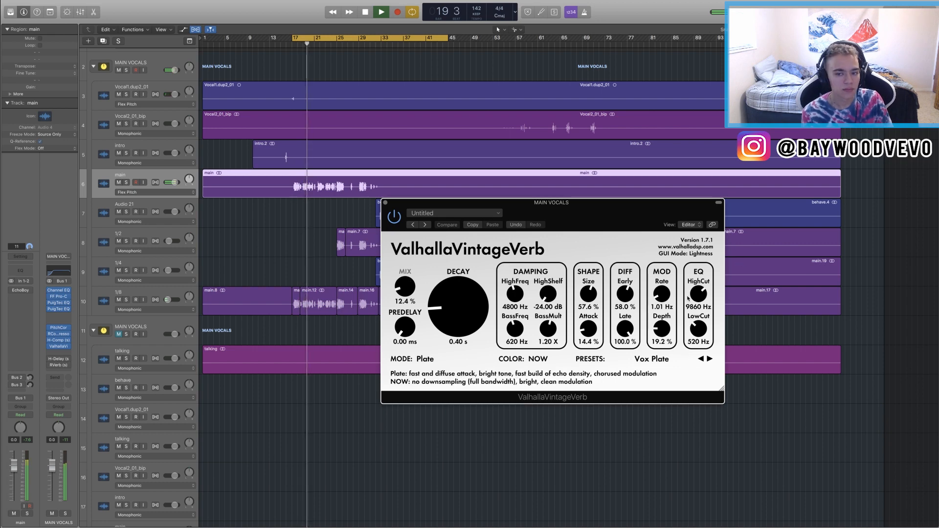
Lower the reverb's EQ HighCut to about 5080 Hz during playback, stop, and close ValhallaVintageVerb
{"action": "left_click_drag", "start_coordinate": [698, 295], "coordinate": [697, 314]}
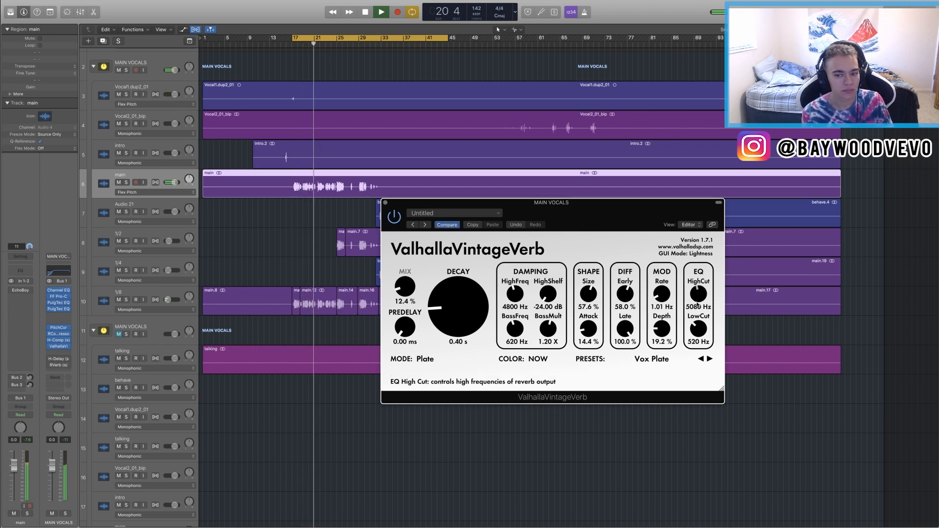
{"action": "left_click_drag", "start_coordinate": [557, 225], "coordinate": [523, 220]}
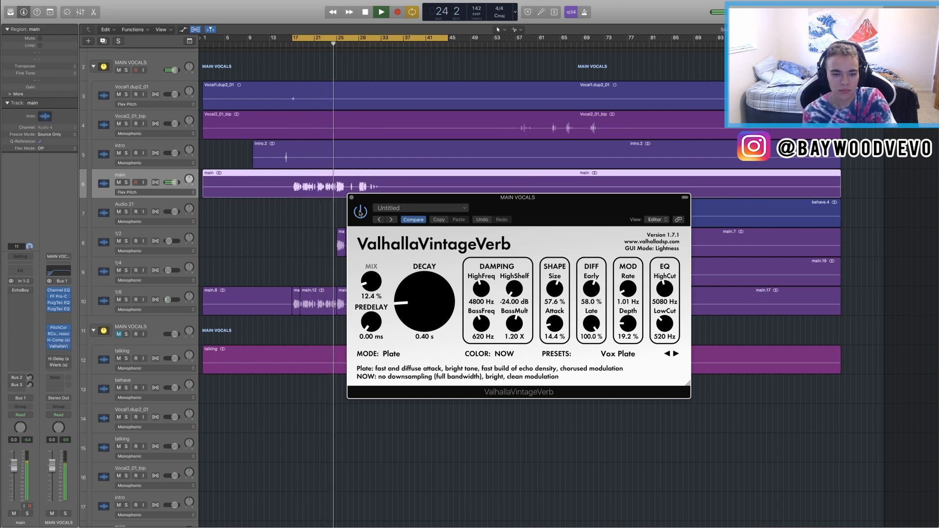
{"action": "key", "text": "space"}
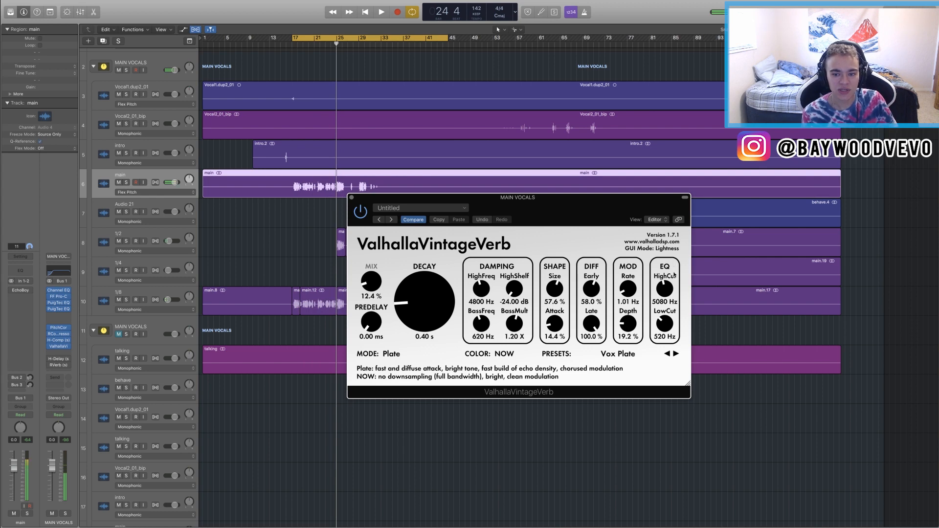
{"action": "left_click_drag", "start_coordinate": [671, 289], "coordinate": [671, 291]}
{"action": "left_click", "coordinate": [352, 197]}
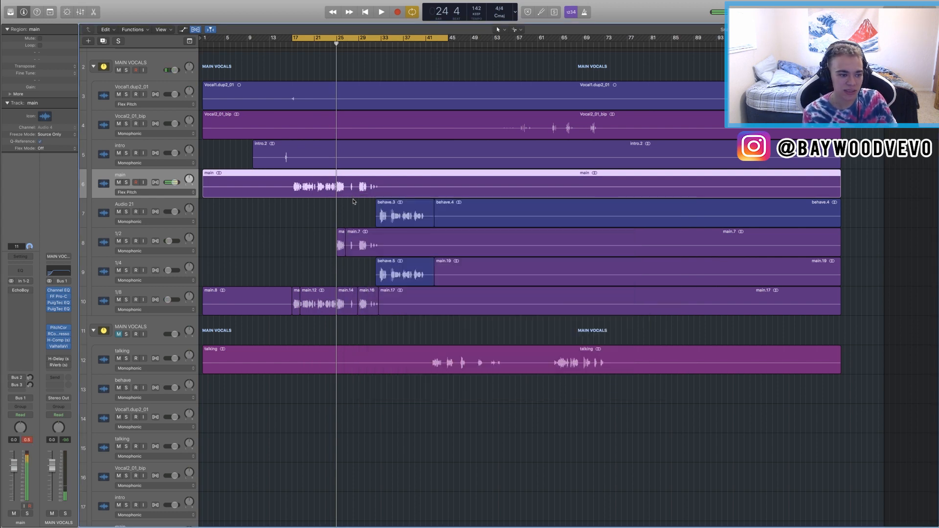
Enable and open H-Delay on the MAIN VOCALS channel, and solo the MAIN VOCALS stack to audition its slap delay
{"action": "left_click", "coordinate": [55, 359]}
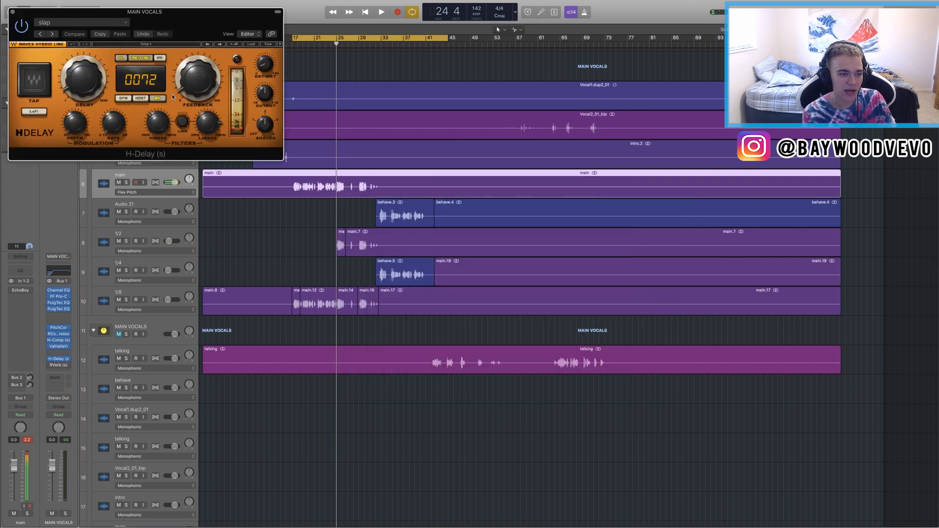
{"action": "left_click_drag", "start_coordinate": [182, 33], "coordinate": [467, 240]}
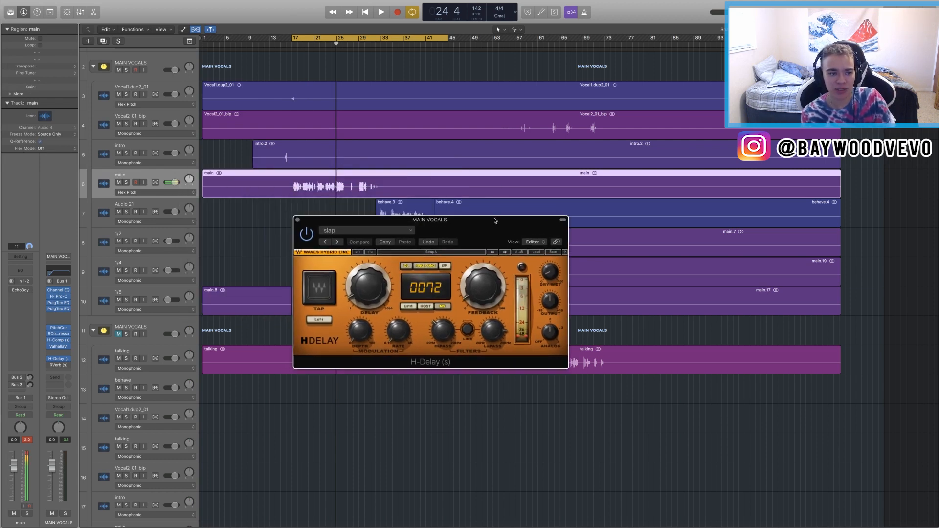
{"action": "left_click", "coordinate": [126, 71]}
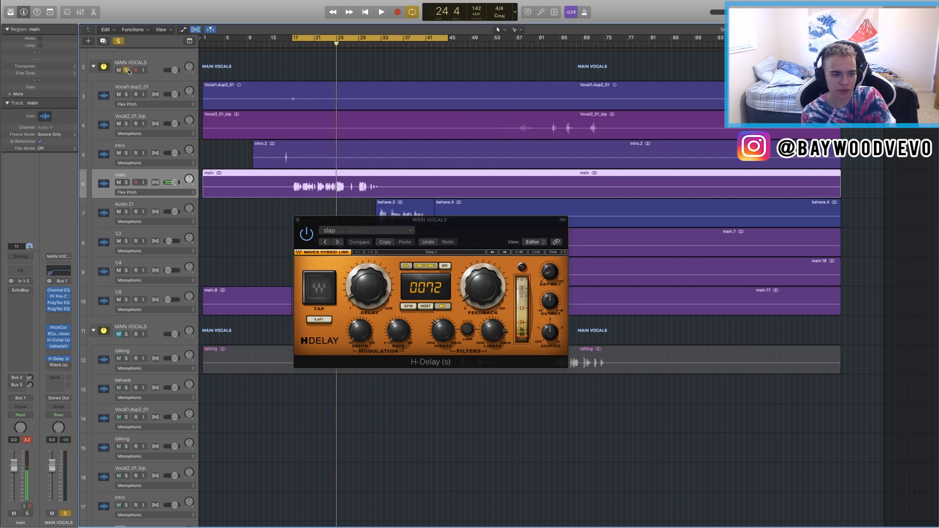
{"action": "key", "text": "space"}
{"action": "key", "text": "space"}
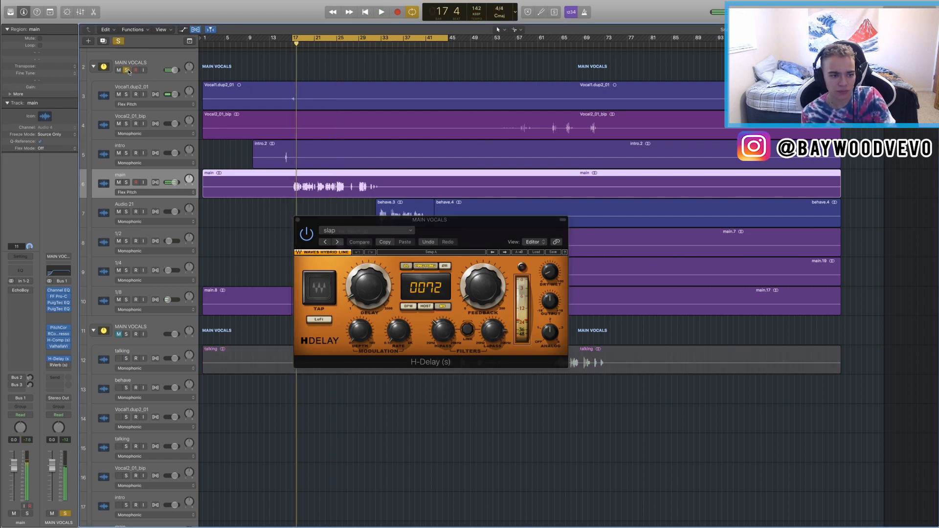
Mute the 1/8 track to audition the H-Delay slap without it, and close the H-Delay window
{"action": "left_click", "coordinate": [118, 300]}
{"action": "key", "text": "v"}
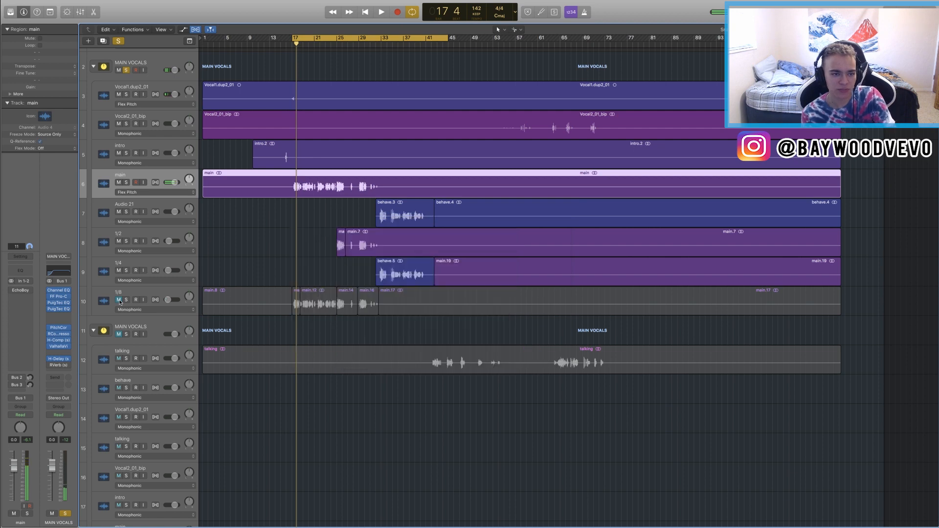
{"action": "key", "text": "space"}
{"action": "key", "text": "v"}
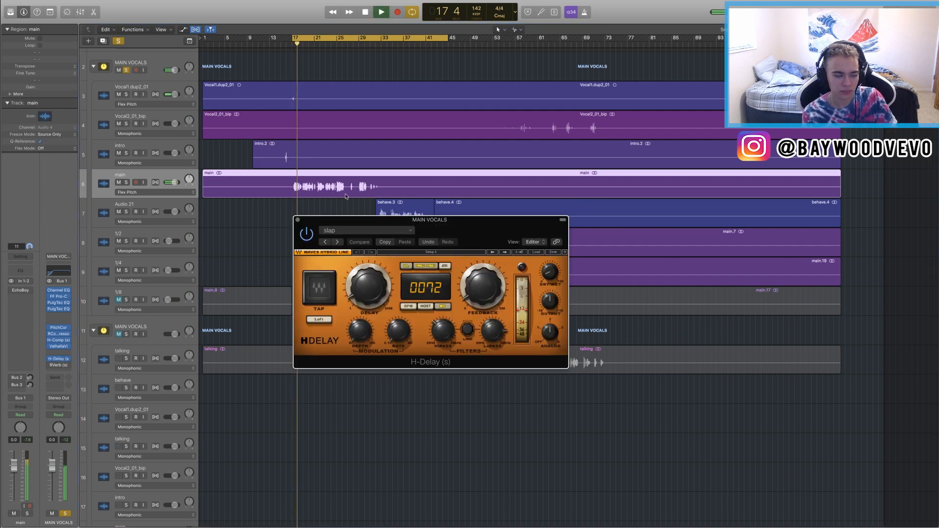
{"action": "key", "text": "space"}
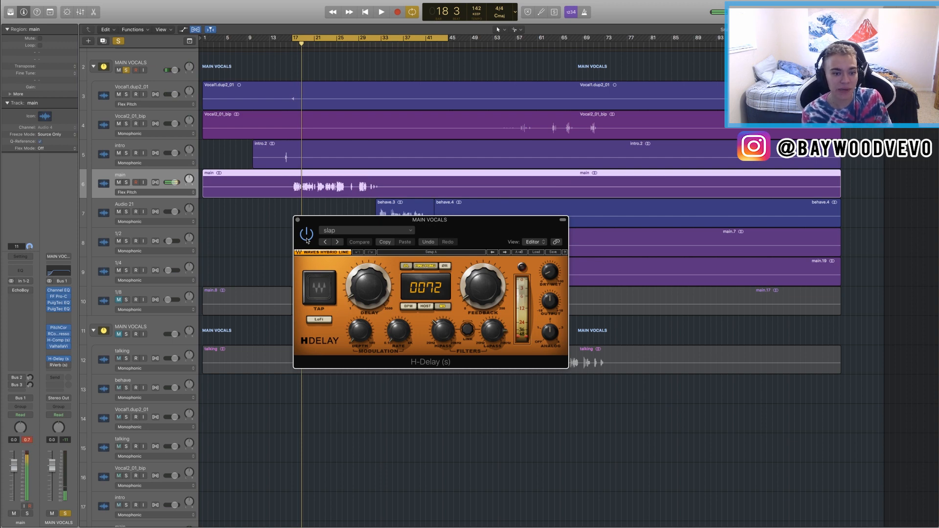
{"action": "left_click", "coordinate": [297, 220]}
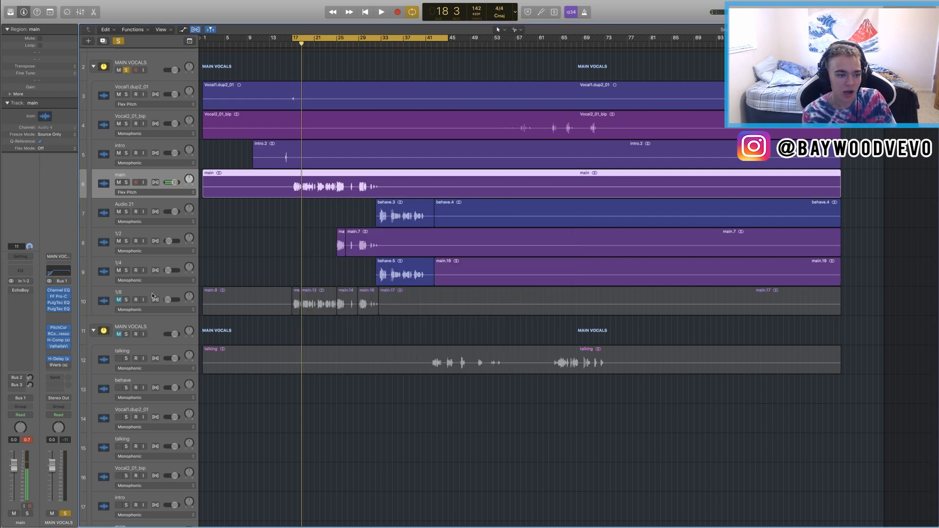
Unmute the 1/8 delay track and select it with its regions
{"action": "left_click", "coordinate": [118, 299]}
{"action": "left_click", "coordinate": [142, 289]}
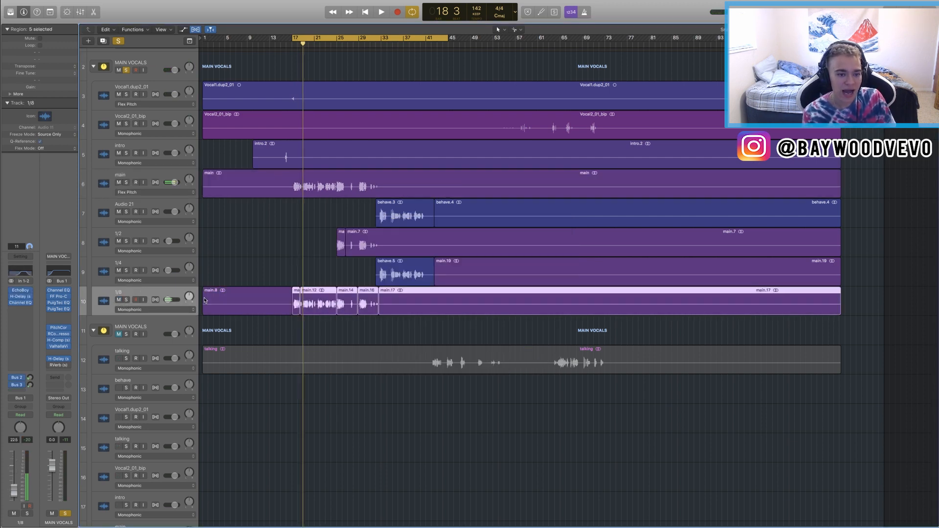
{"action": "key", "text": "super+Right"}
{"action": "key", "text": "super+Right"}
{"action": "key", "text": "super+Right"}
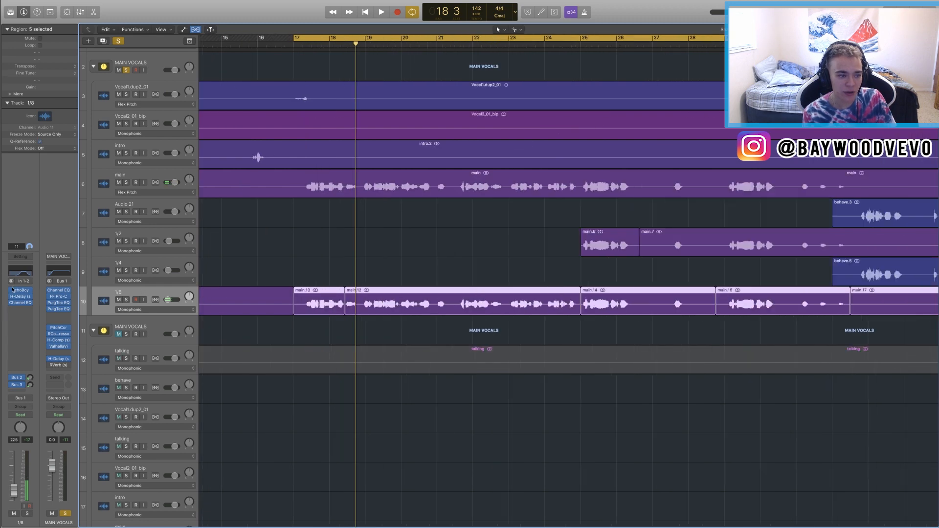
Review the Channel EQ curve and the H-Delay settings on the 1/8 track, closing each plug-in
{"action": "left_click", "coordinate": [13, 271]}
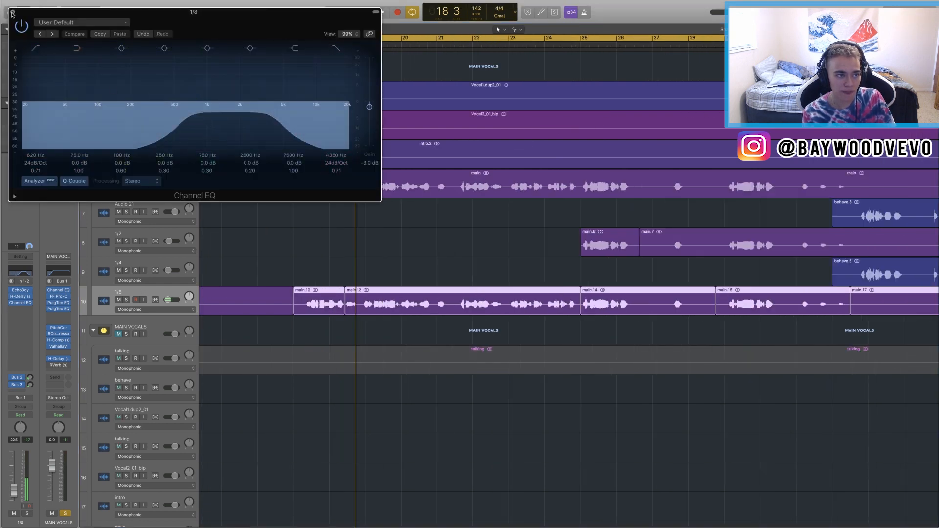
{"action": "left_click", "coordinate": [12, 12]}
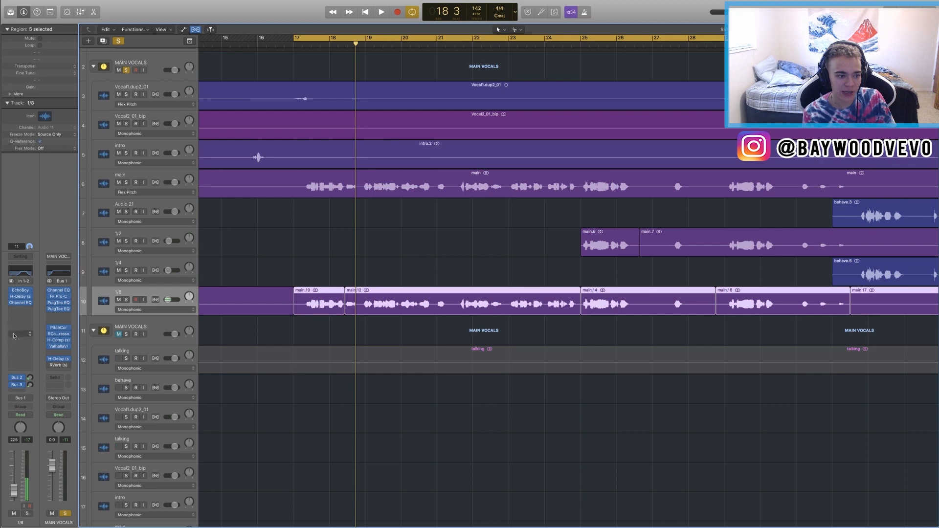
{"action": "left_click", "coordinate": [21, 296]}
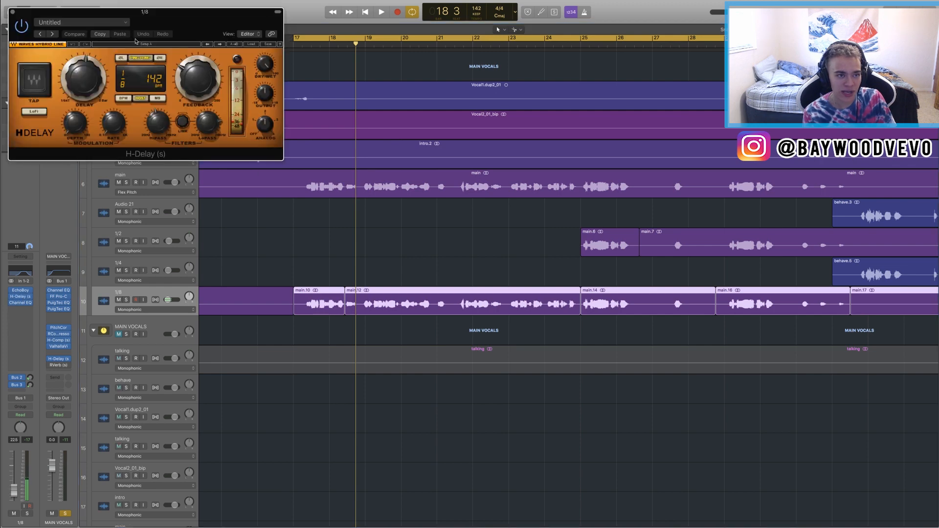
{"action": "left_click_drag", "start_coordinate": [31, 13], "coordinate": [253, 113]}
{"action": "left_click", "coordinate": [234, 113]}
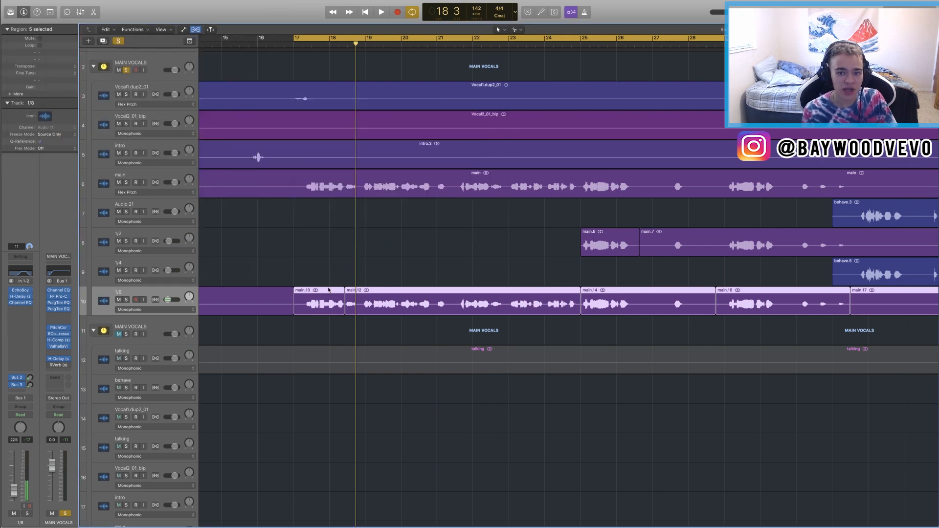
Delete the 1/8 track's region that starts at bar 17, and start playback to hear the result
{"action": "left_click", "coordinate": [325, 323]}
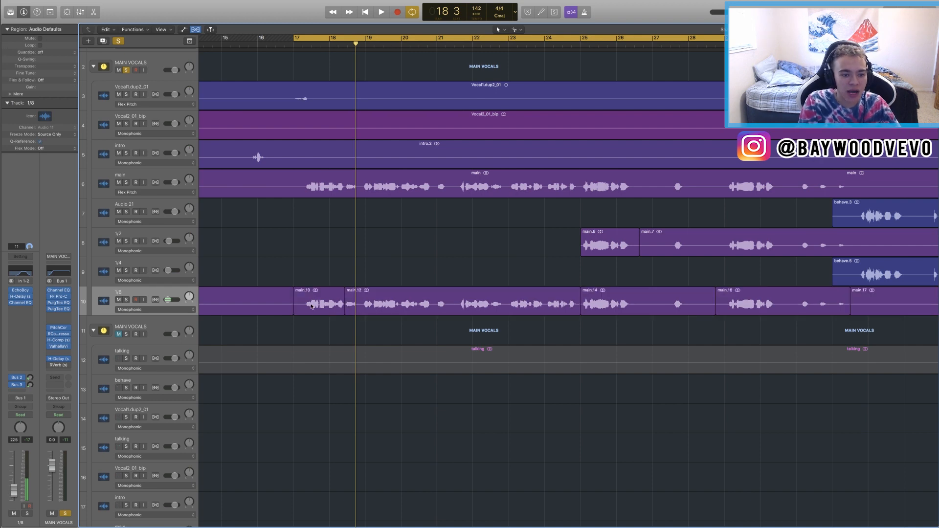
{"action": "left_click", "coordinate": [313, 301]}
{"action": "key", "text": "Delete"}
{"action": "key", "text": "space"}
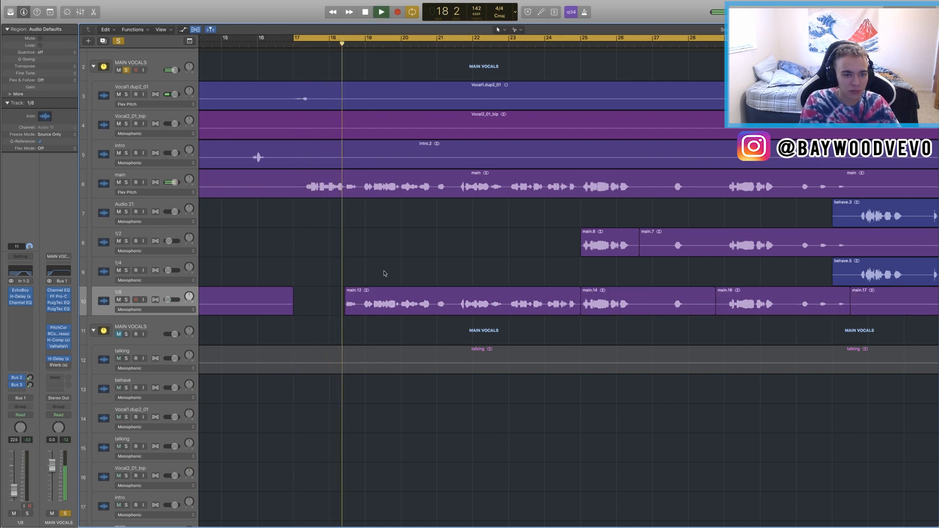
Split the next 1/8 region, delete its part from about bar 19 to bar 21, and clear the solo
{"action": "left_click", "coordinate": [416, 302]}
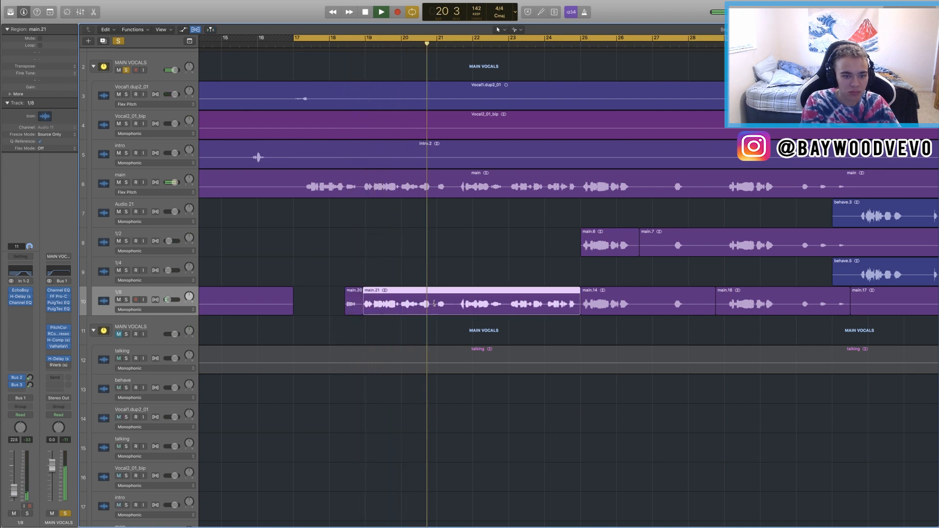
{"action": "left_click", "coordinate": [432, 304]}
{"action": "key", "text": "Delete"}
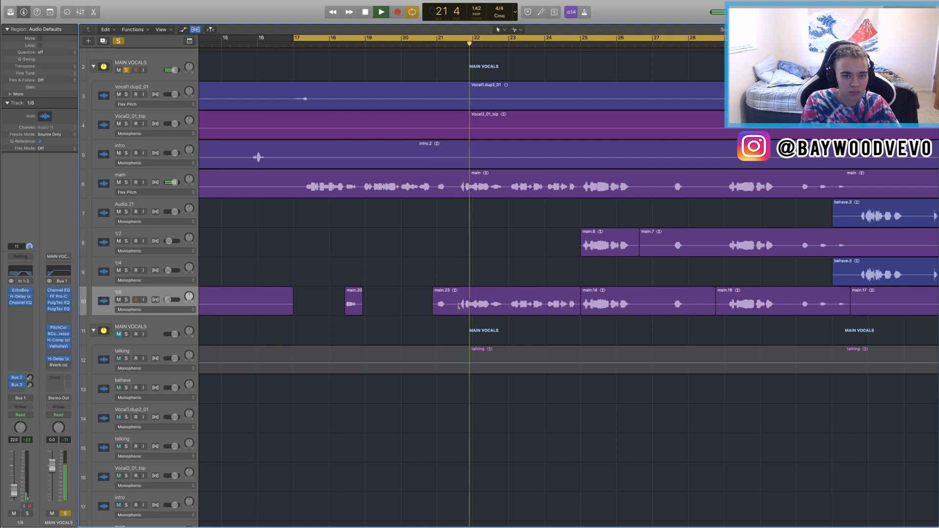
{"action": "key", "text": "space"}
{"action": "left_click", "coordinate": [118, 40]}
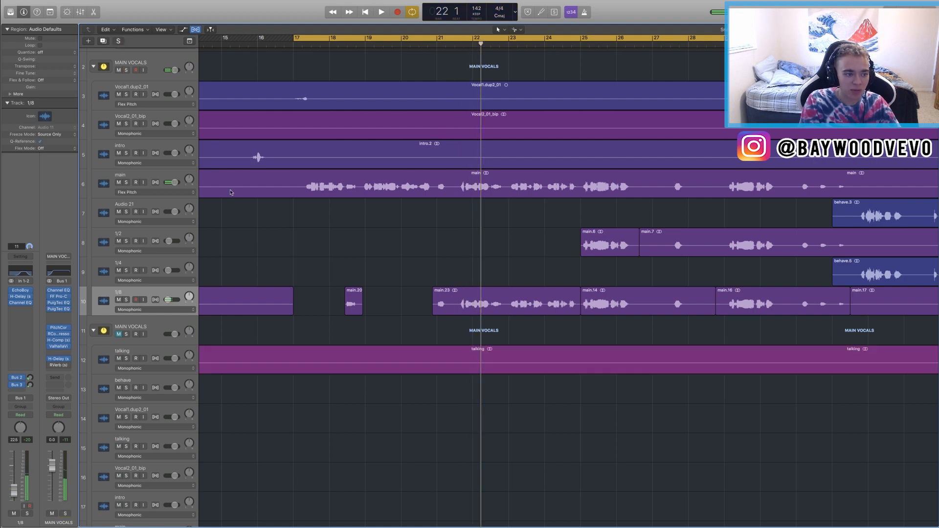
Enable EchoBoy on the main vocal track and review its tape slap settings, closing the plug-in
{"action": "key", "text": "super+Left"}
{"action": "left_click", "coordinate": [146, 193]}
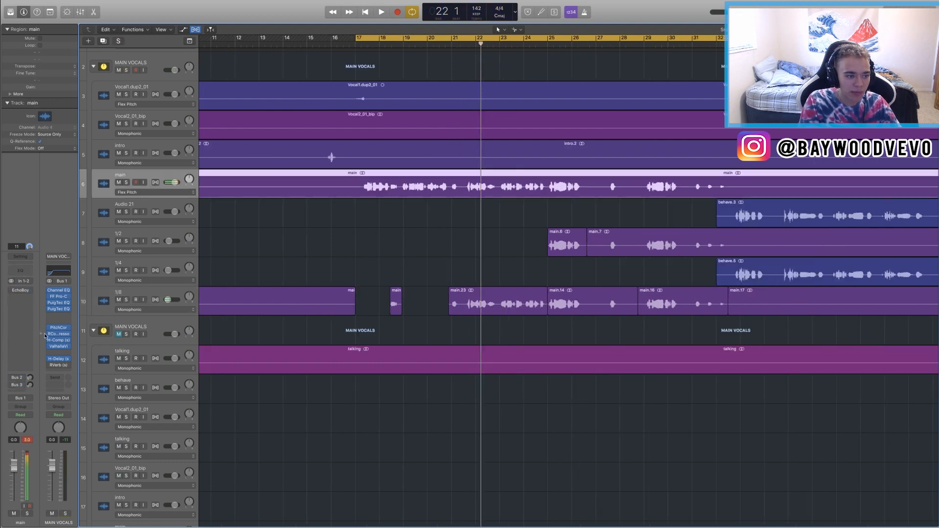
{"action": "left_click", "coordinate": [20, 290]}
{"action": "key", "text": "Escape"}
{"action": "left_click", "coordinate": [10, 291]}
{"action": "left_click", "coordinate": [20, 290]}
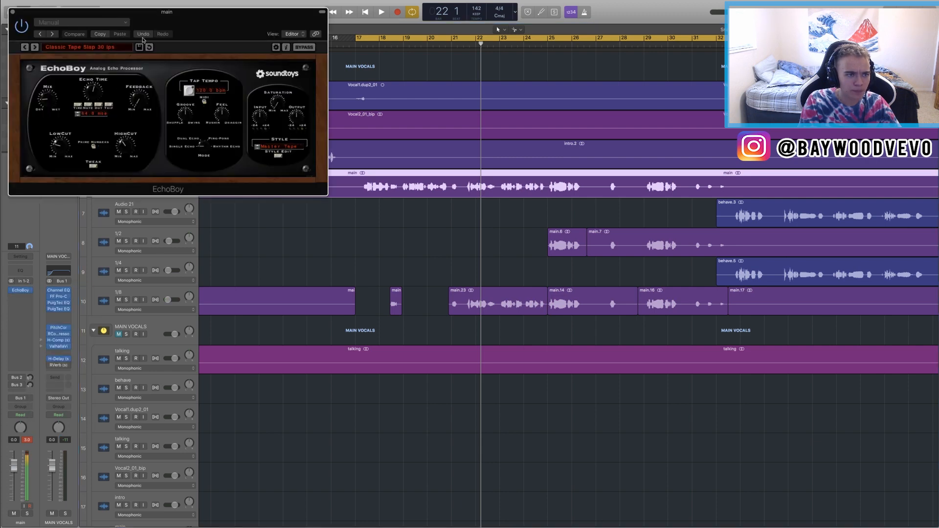
{"action": "left_click_drag", "start_coordinate": [212, 21], "coordinate": [464, 217]}
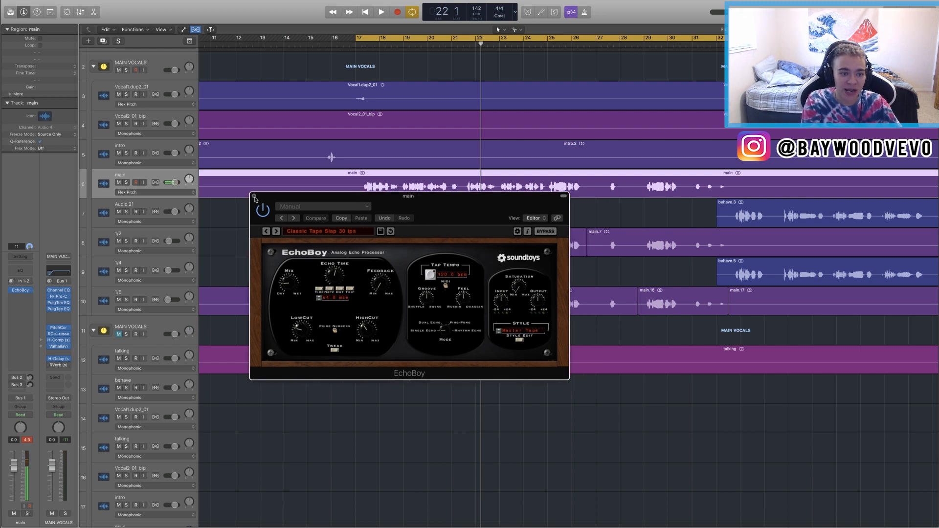
{"action": "key", "text": "super+w"}
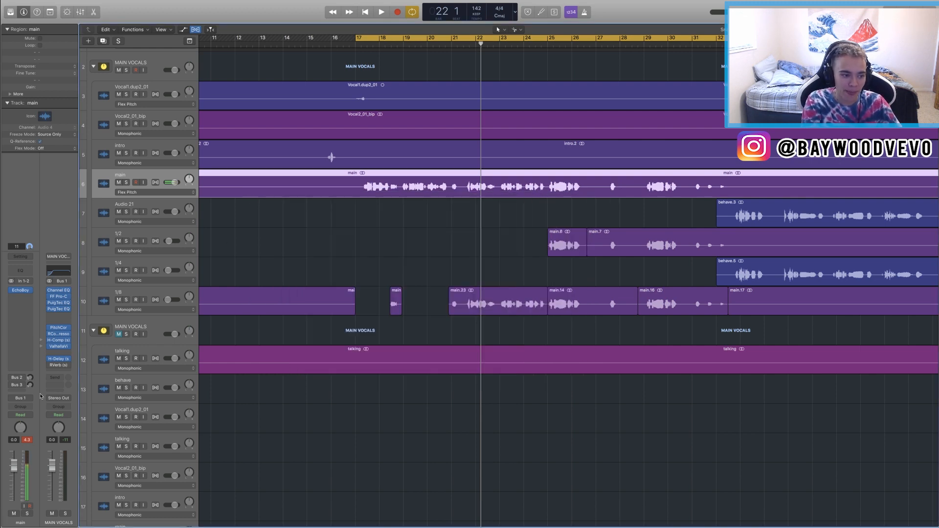
Enable the main track's Bus 2 send and open Little AlterBoy on Aux 2 during playback
{"action": "left_click", "coordinate": [19, 377]}
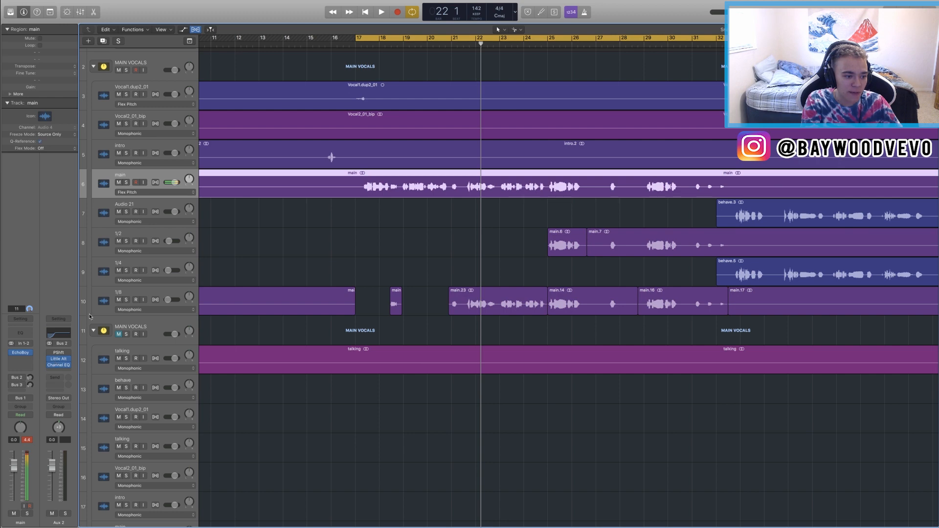
{"action": "left_click", "coordinate": [59, 359]}
{"action": "key", "text": "space"}
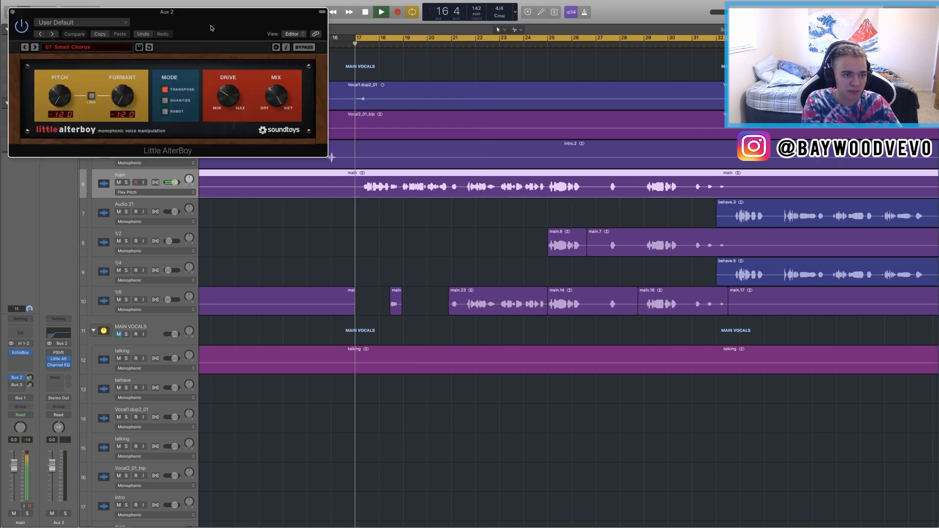
{"action": "left_click_drag", "start_coordinate": [191, 35], "coordinate": [423, 264]}
Audition the main track's Bus 2 send at an exaggerated level, lower it to -18.0 dB, and close Little AlterBoy
{"action": "left_click", "coordinate": [19, 377]}
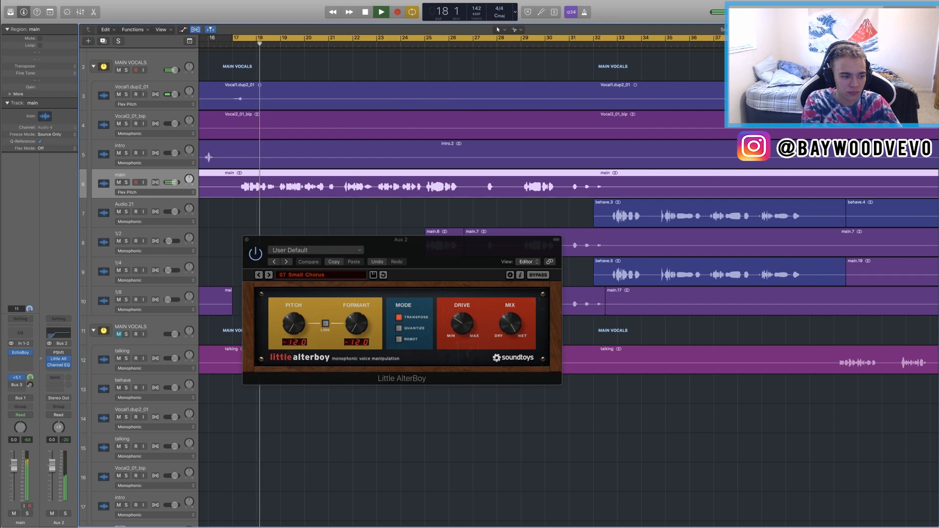
{"action": "key", "text": "space"}
{"action": "left_click_drag", "start_coordinate": [19, 377], "coordinate": [19, 391]}
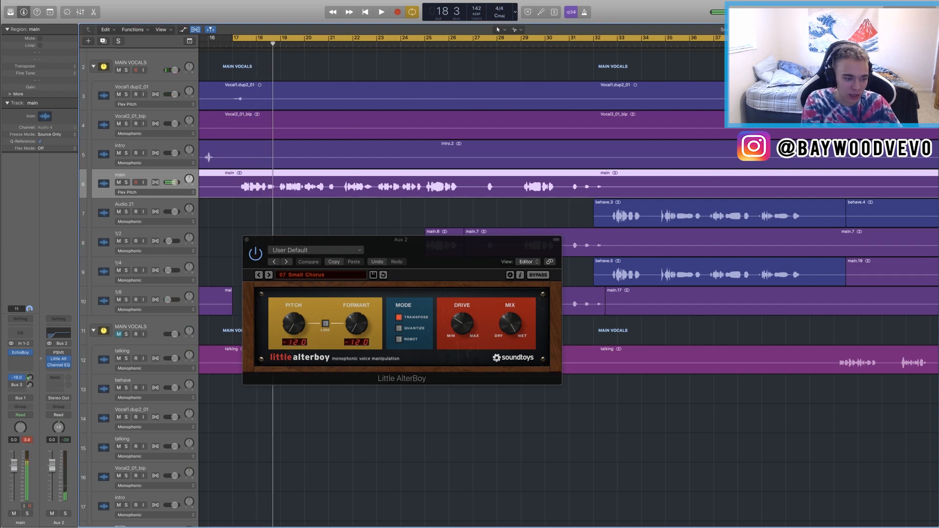
{"action": "left_click", "coordinate": [247, 239]}
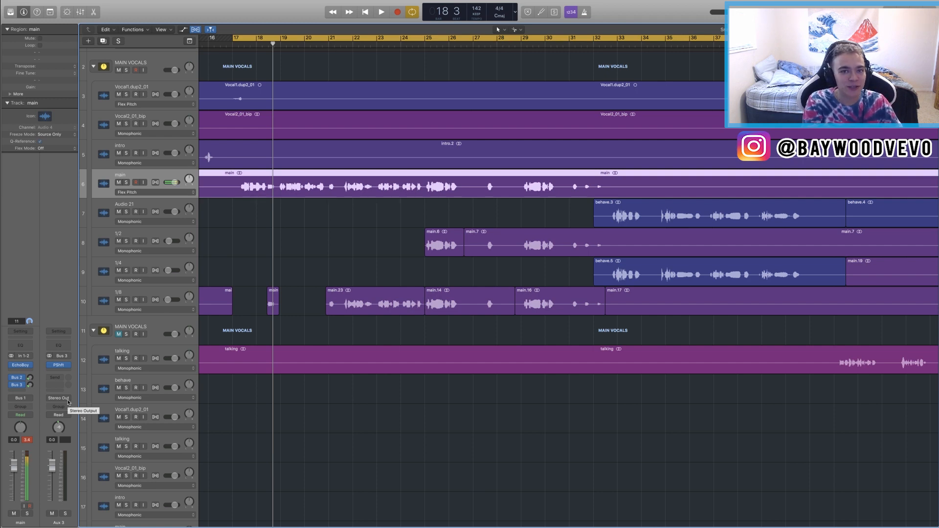
Play back the vocals, and enable RVerb on the MAIN VOCALS channel to review its settings, closing the plug-in
{"action": "key", "text": "space"}
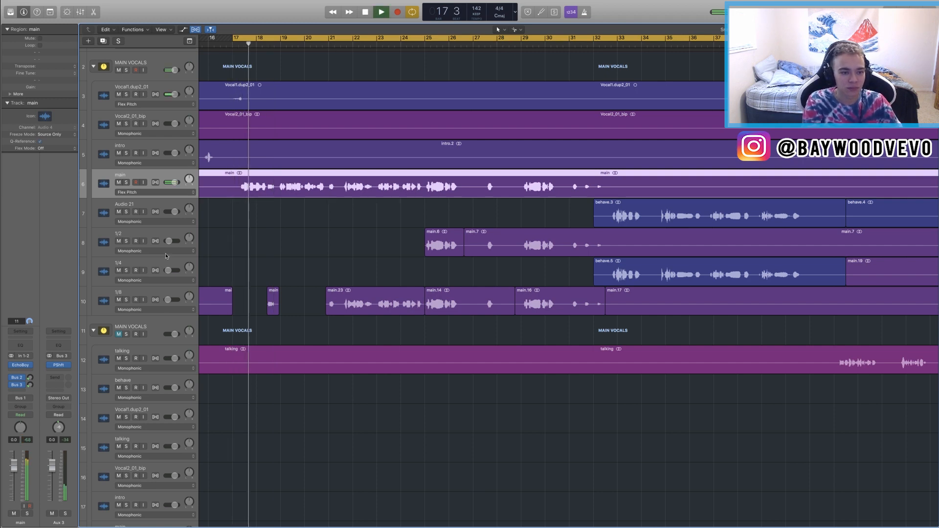
{"action": "left_click", "coordinate": [161, 64]}
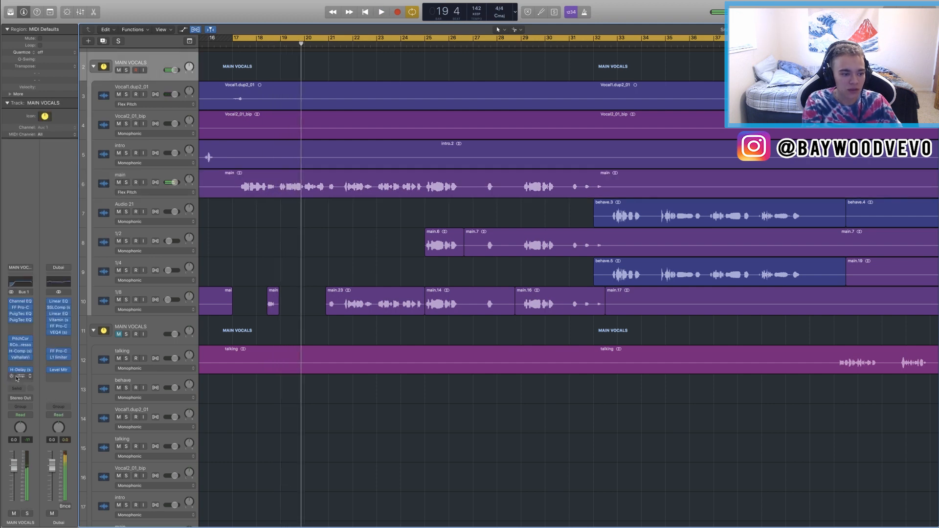
{"action": "left_click", "coordinate": [18, 376]}
{"action": "left_click_drag", "start_coordinate": [162, 26], "coordinate": [401, 235]}
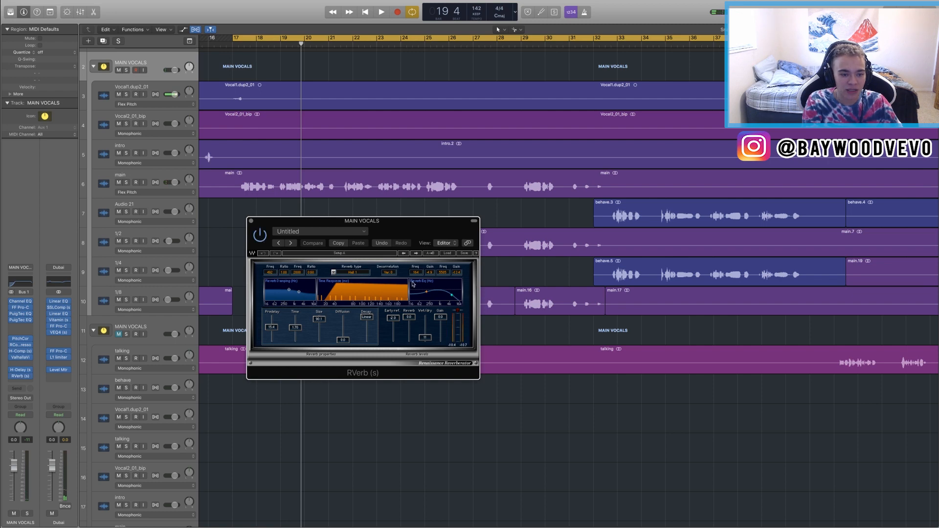
{"action": "left_click_drag", "start_coordinate": [425, 237], "coordinate": [424, 237]}
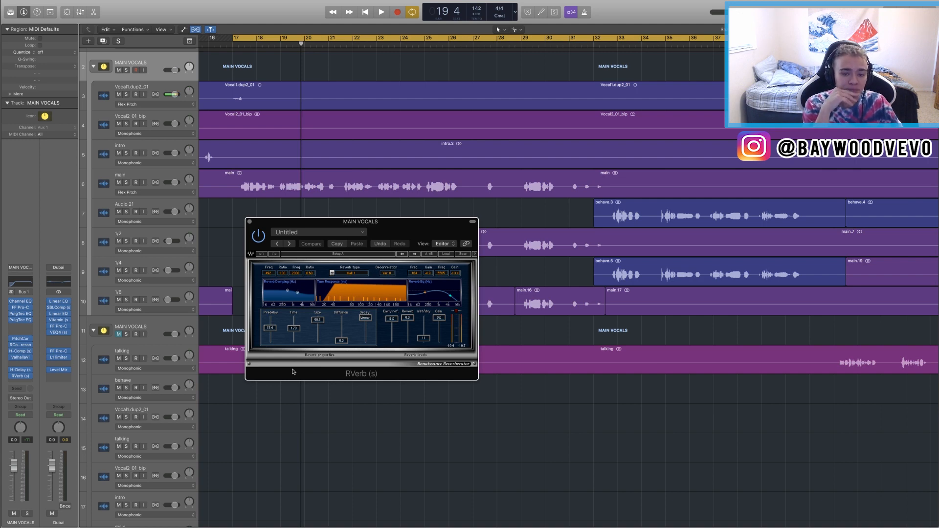
{"action": "left_click_drag", "start_coordinate": [405, 217], "coordinate": [475, 240]}
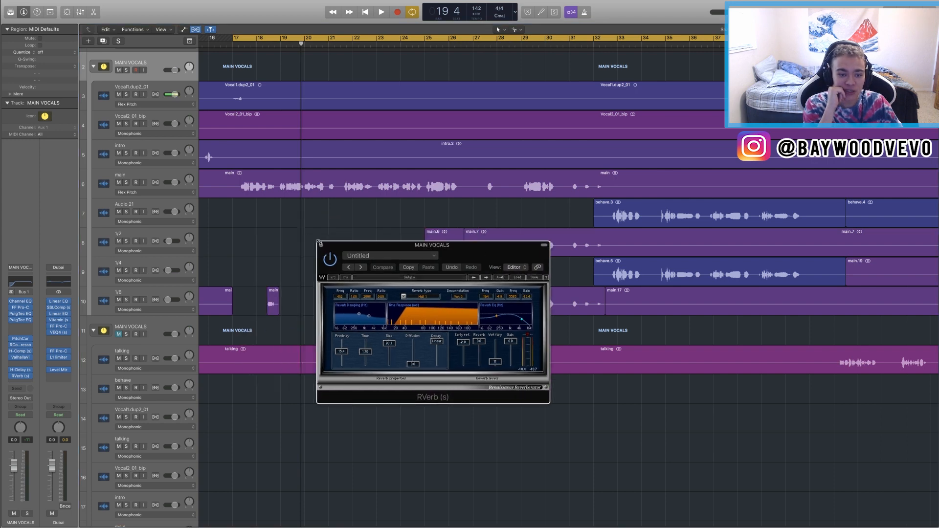
{"action": "left_click", "coordinate": [320, 245]}
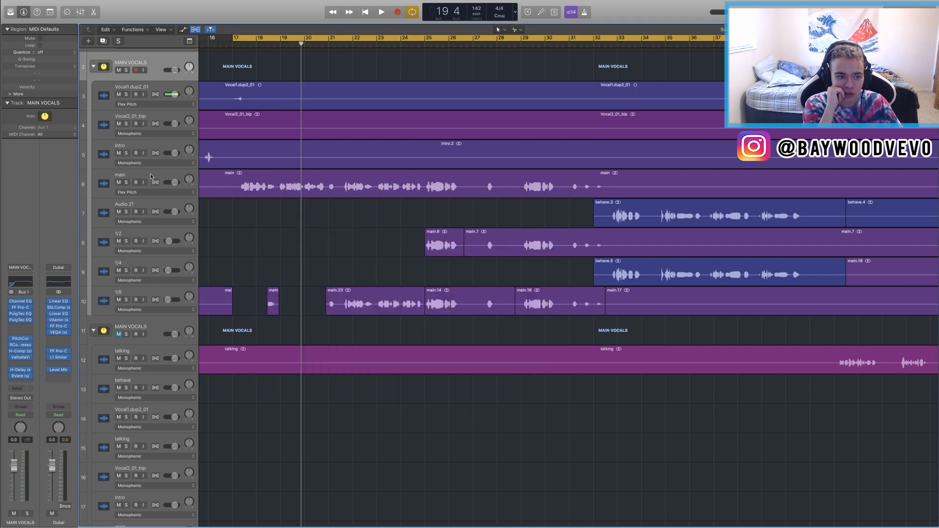
Select the main vocal track and display the track automation lanes
{"action": "left_click", "coordinate": [229, 179]}
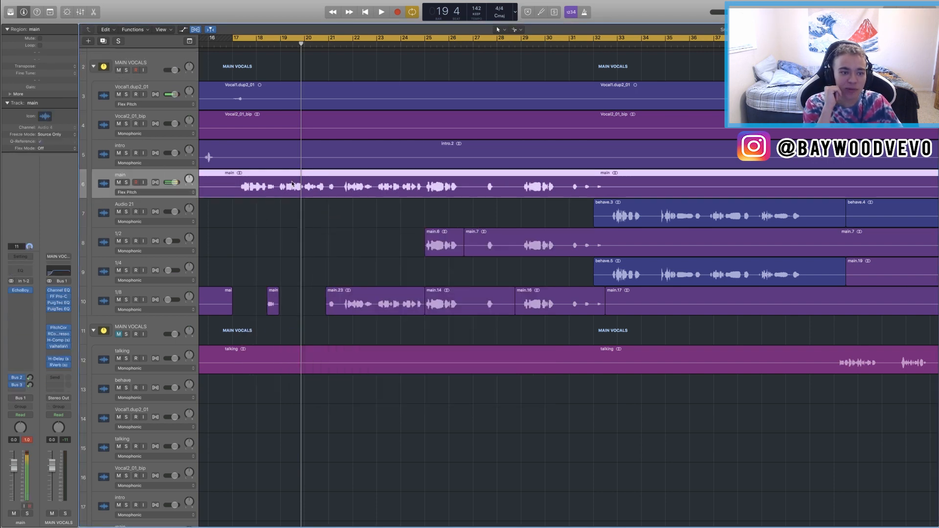
{"action": "scroll", "coordinate": [275, 184], "scroll_direction": "down", "scroll_amount": 2}
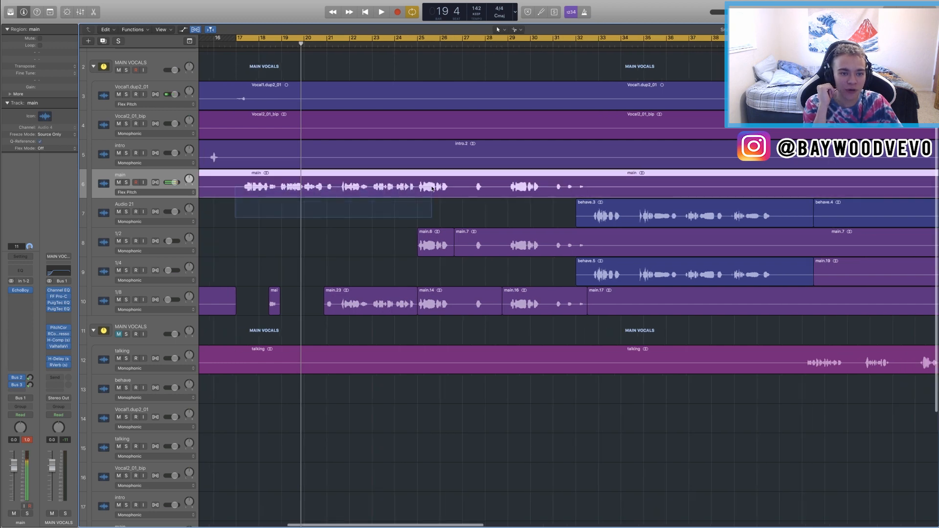
{"action": "scroll", "coordinate": [246, 211], "scroll_direction": "up", "scroll_amount": 2}
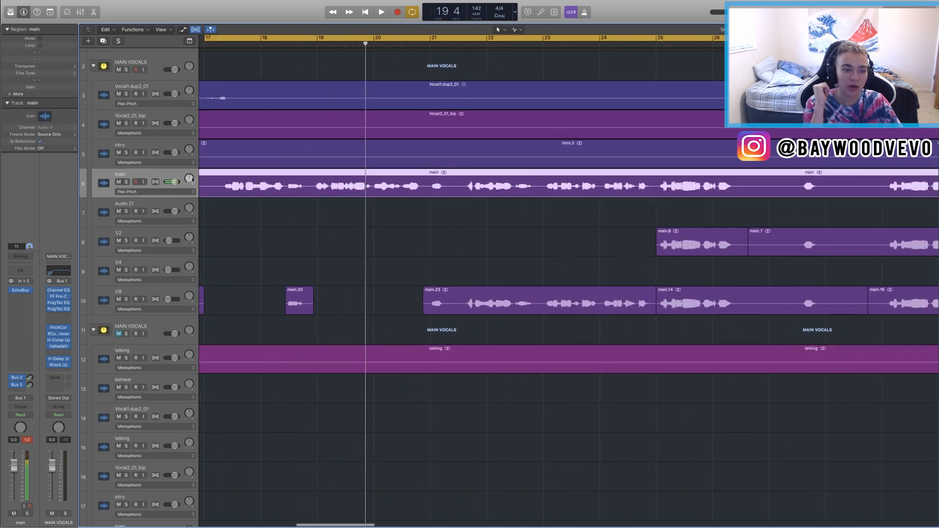
{"action": "left_click_drag", "start_coordinate": [219, 224], "coordinate": [642, 195]}
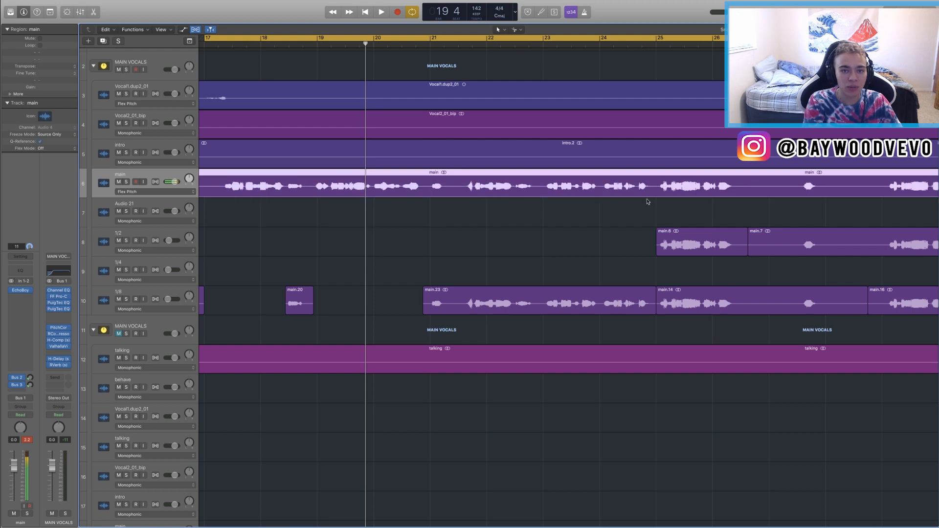
{"action": "left_click", "coordinate": [184, 29]}
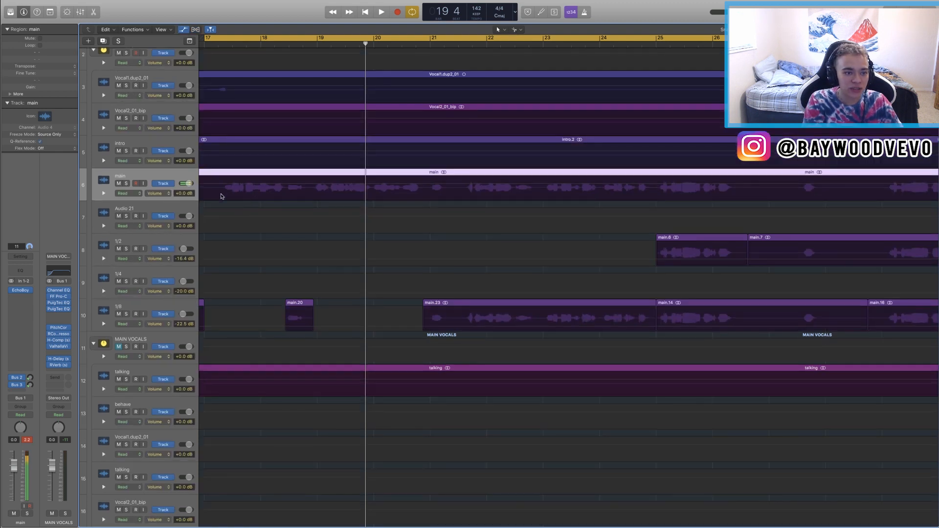
Draw example volume automation on the main track between about bars 17 and 19, with points at -27.0 dB and -6.3 dB
{"action": "left_click", "coordinate": [219, 184]}
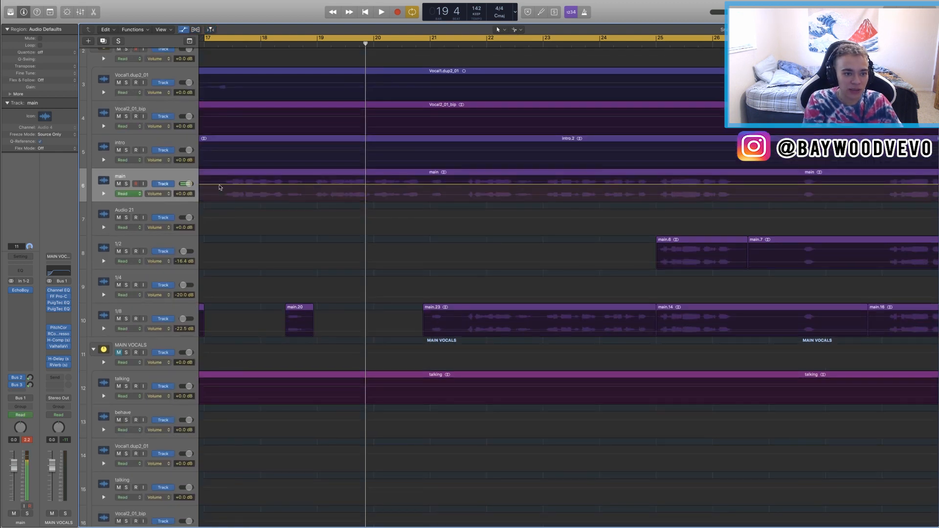
{"action": "left_click", "coordinate": [312, 184]}
{"action": "left_click_drag", "start_coordinate": [228, 184], "coordinate": [228, 194]}
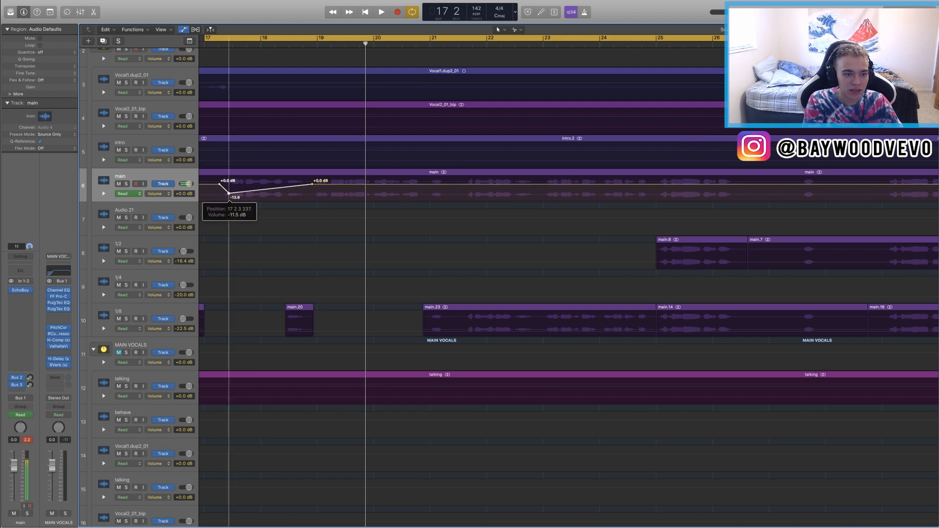
{"action": "left_click_drag", "start_coordinate": [306, 184], "coordinate": [300, 189]}
{"action": "left_click", "coordinate": [299, 181]}
{"action": "left_click", "coordinate": [315, 184]}
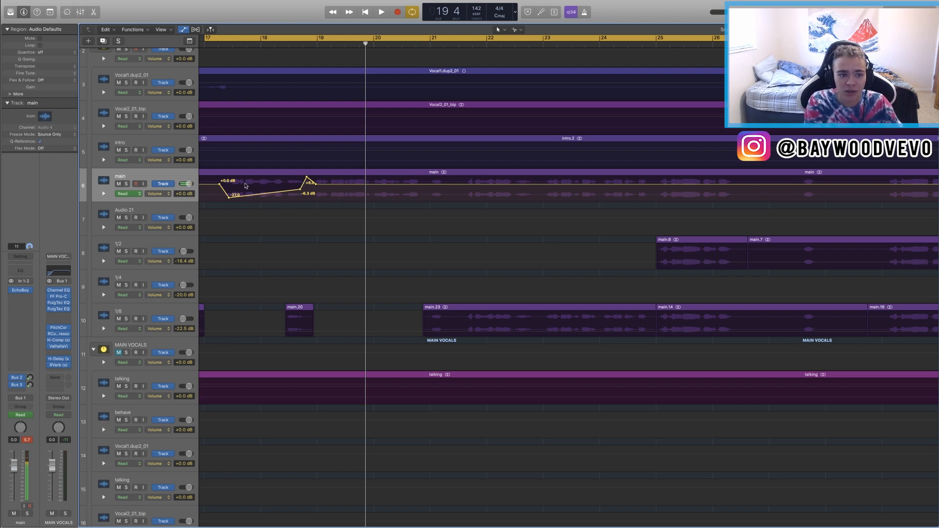
Delete the drawn volume automation points from the main track and hide the automation lanes
{"action": "left_click_drag", "start_coordinate": [336, 202], "coordinate": [214, 173]}
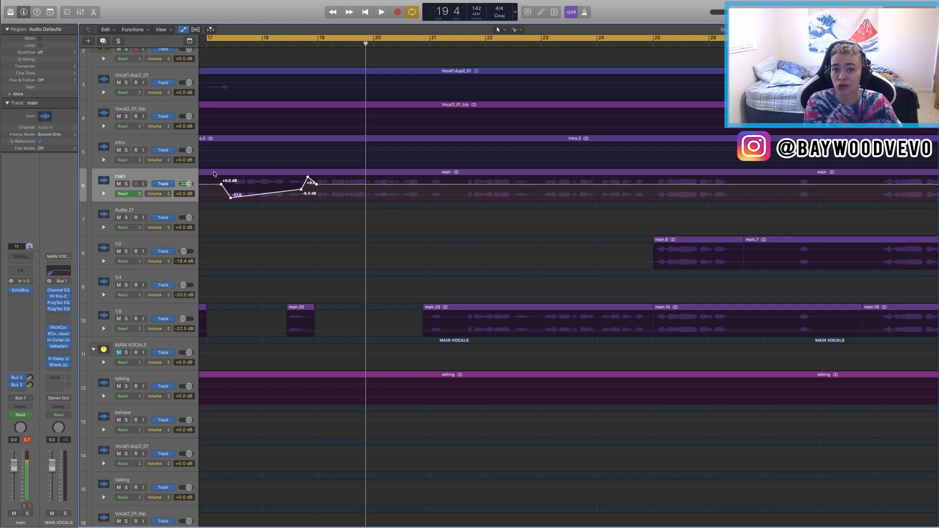
{"action": "key", "text": "super+Left"}
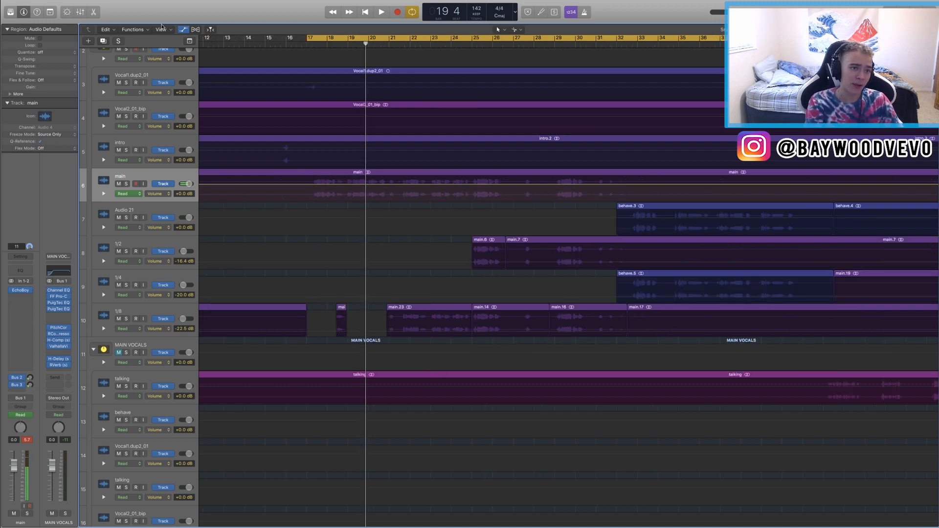
{"action": "left_click", "coordinate": [181, 30]}
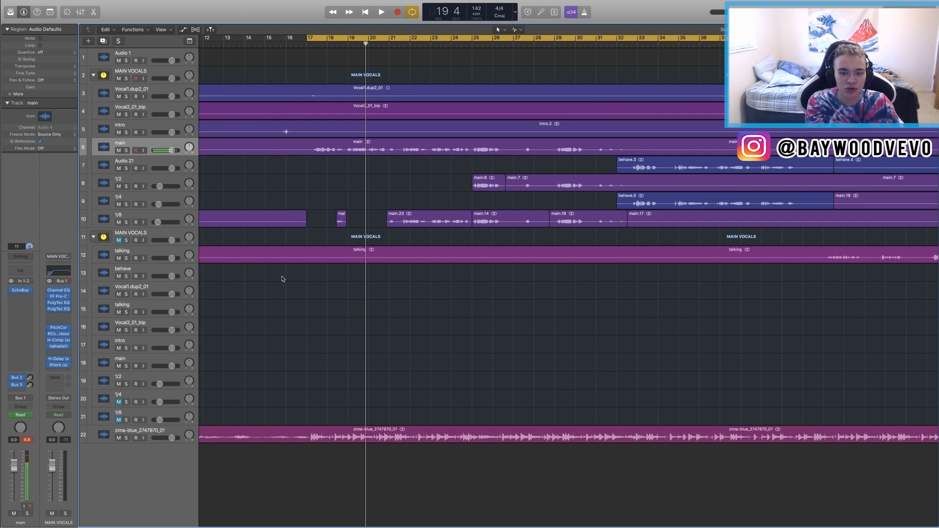
Extend the cycle range towards the end of the song and select the behave track in the second MAIN VOCALS stack
{"action": "scroll", "coordinate": [283, 279], "scroll_direction": "down", "scroll_amount": 5}
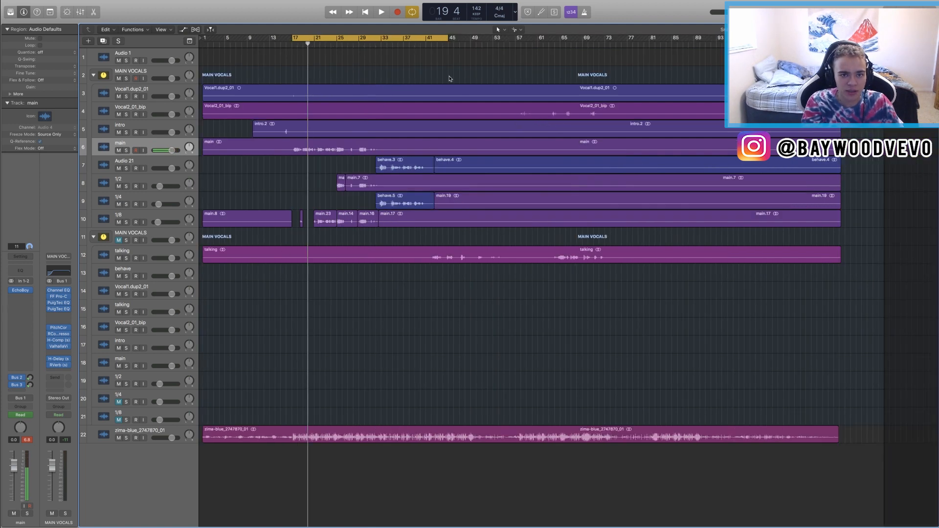
{"action": "left_click_drag", "start_coordinate": [448, 38], "coordinate": [823, 168]}
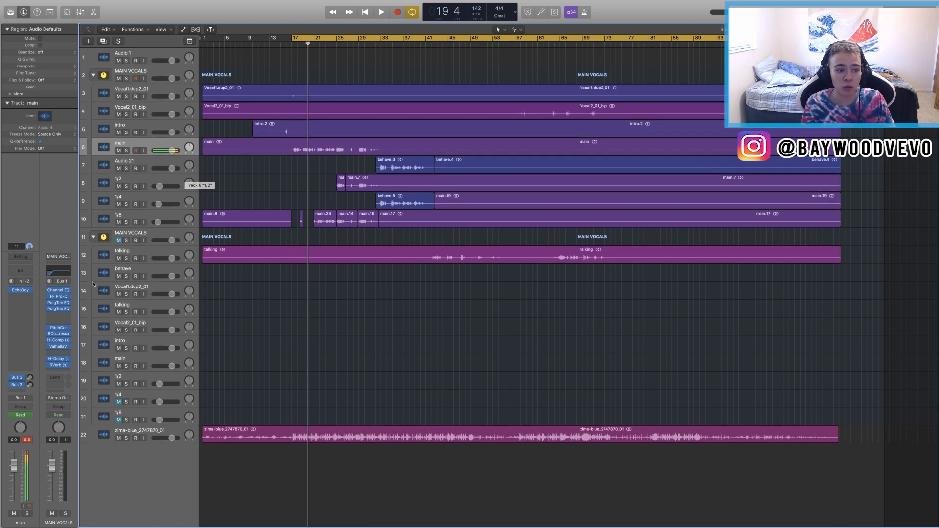
{"action": "left_click", "coordinate": [163, 212]}
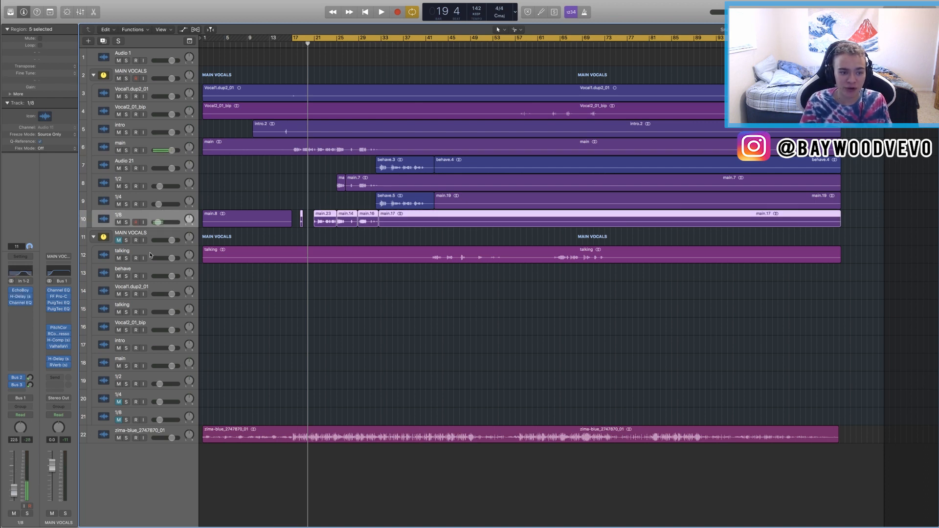
{"action": "left_click", "coordinate": [159, 272]}
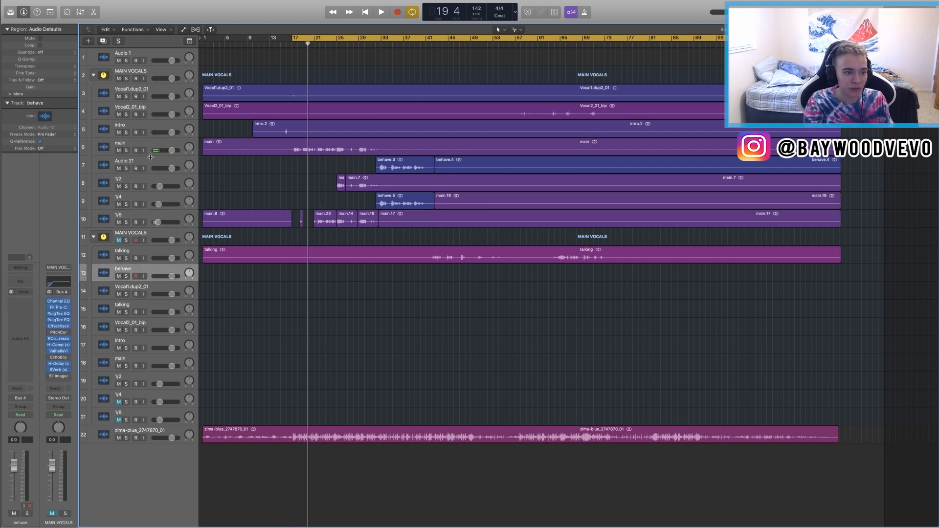
Select the zima-blue beat track, open the Level Meter on the Dubai output channel and play the song to check its RMS level
{"action": "left_click", "coordinate": [155, 430]}
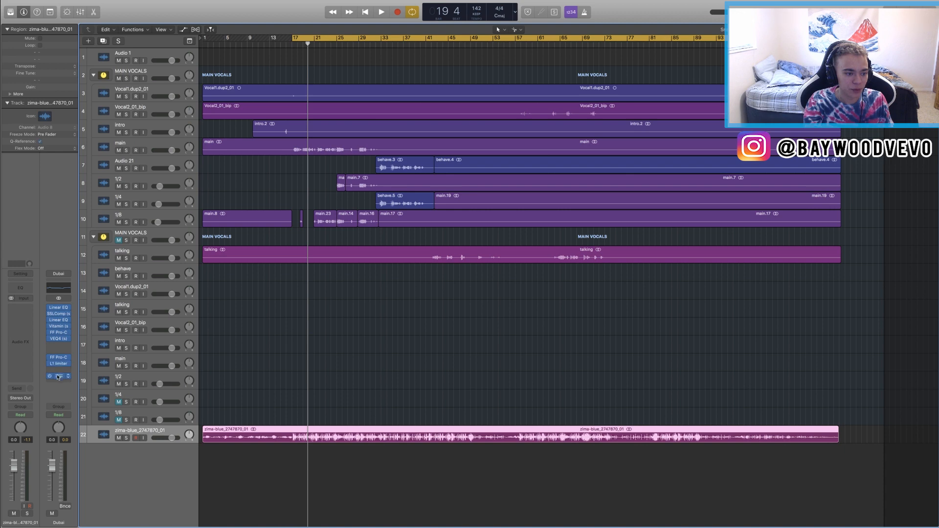
{"action": "left_click", "coordinate": [58, 375]}
{"action": "left_click_drag", "start_coordinate": [87, 27], "coordinate": [347, 226]}
{"action": "key", "text": "space"}
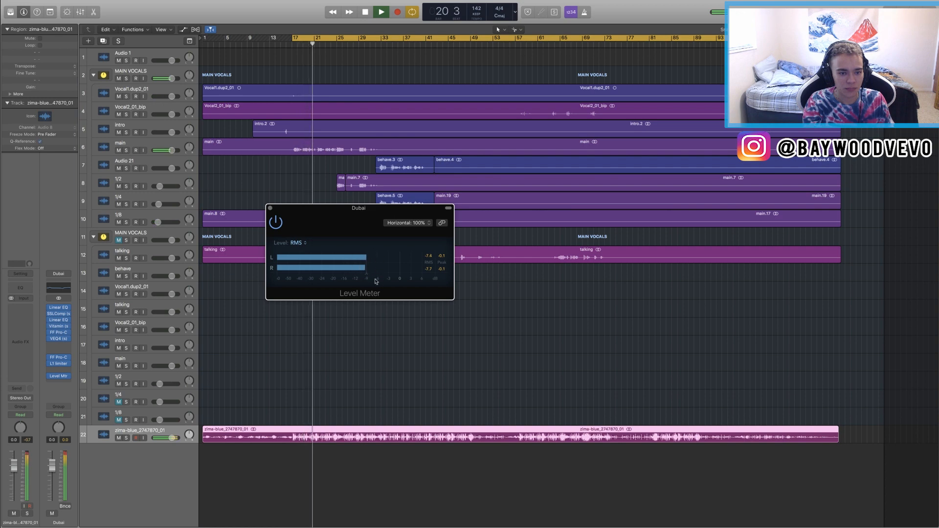
Inspect the L1 limiter on the output channel during playback, stop the song and close both plug-in windows
{"action": "left_click", "coordinate": [55, 363]}
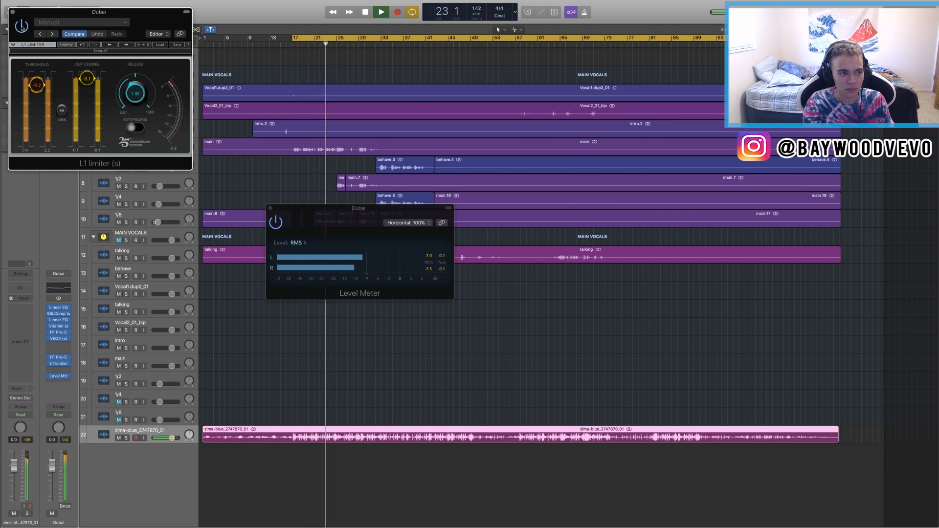
{"action": "key", "text": "super+w"}
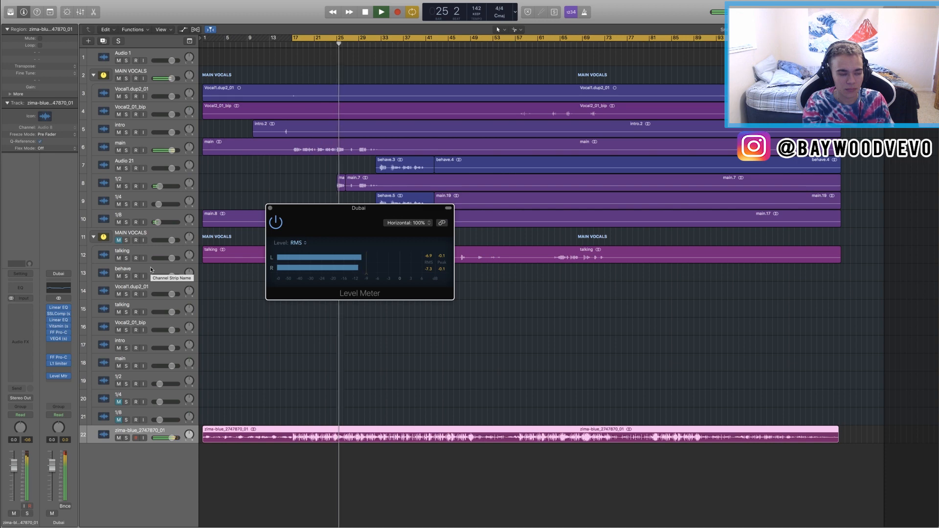
{"action": "key", "text": "space"}
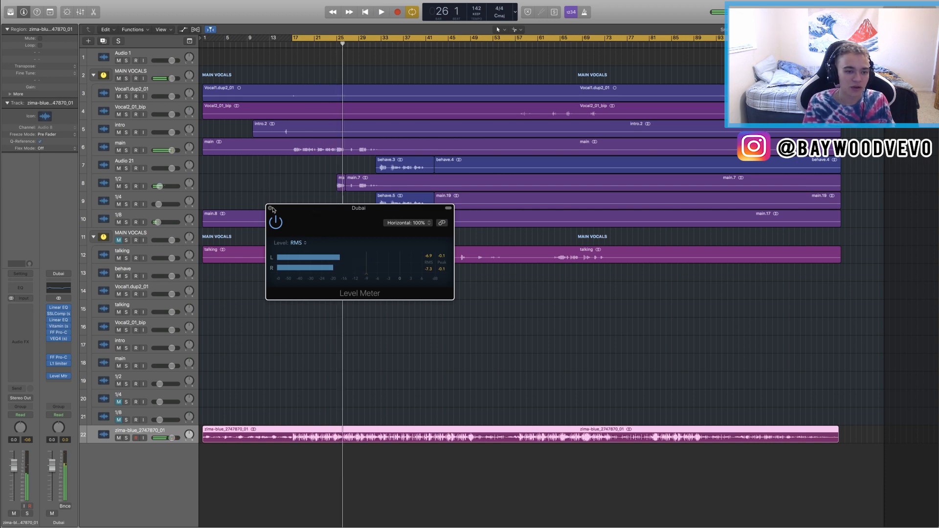
{"action": "left_click", "coordinate": [270, 208]}
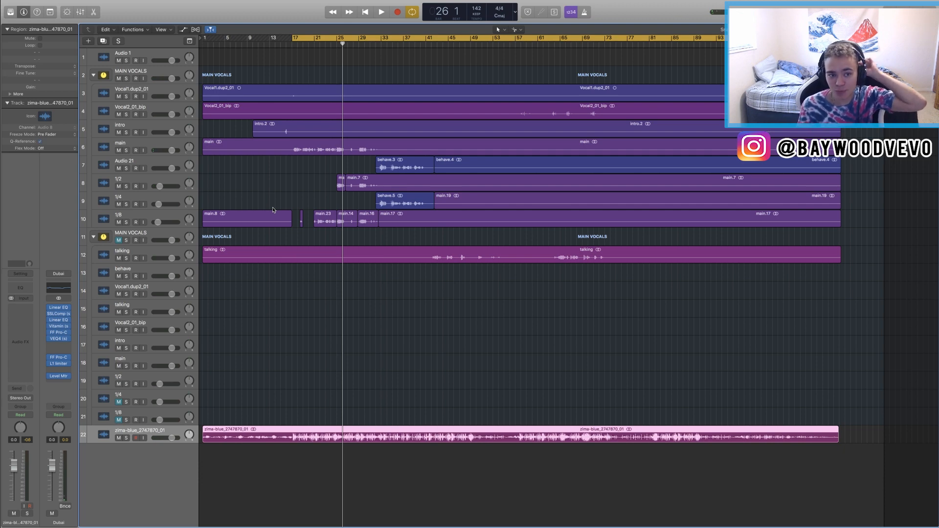
Delete the nine empty tracks from behave through 1/8 in the second MAIN VOCALS stack
{"action": "left_click", "coordinate": [169, 269]}
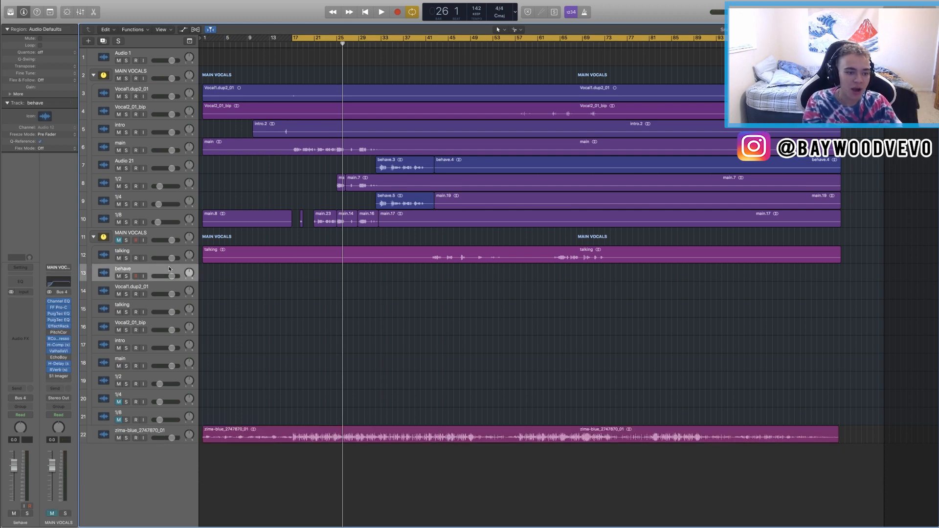
{"action": "key", "text": "super+BackSpace"}
{"action": "key", "text": "super+BackSpace"}
{"action": "key", "text": "super+BackSpace"}
{"action": "key", "text": "super+BackSpace"}
{"action": "key", "text": "super+BackSpace"}
{"action": "key", "text": "super+BackSpace"}
{"action": "key", "text": "super+BackSpace"}
{"action": "key", "text": "super+BackSpace"}
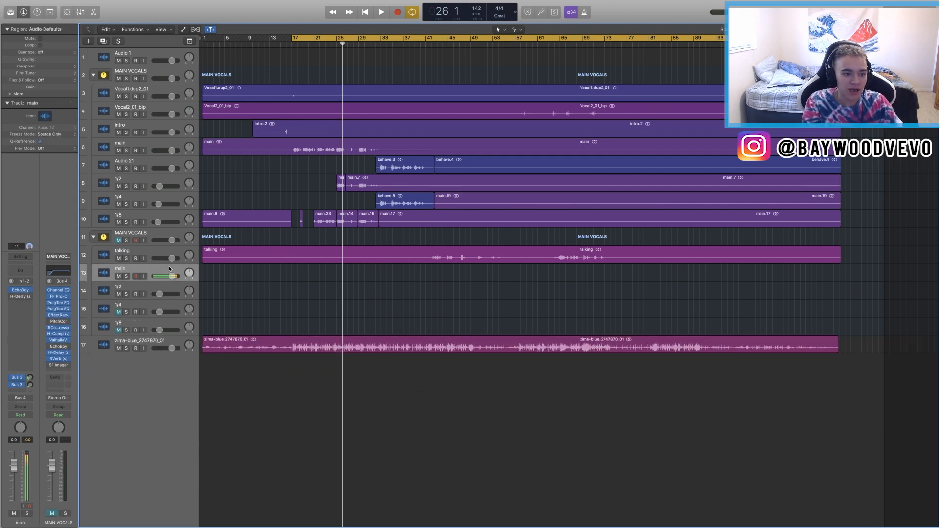
{"action": "key", "text": "super+BackSpace"}
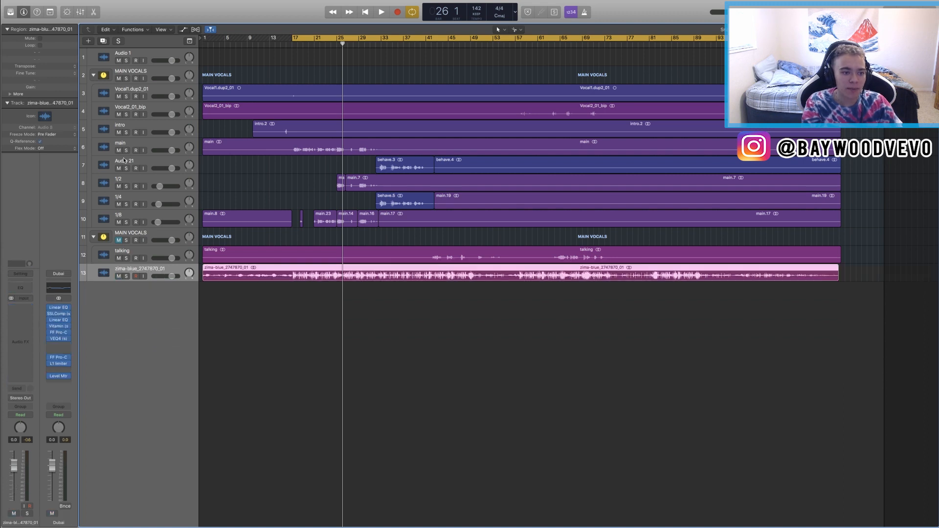
Select the first MAIN VOCALS stack and shorten the cycle range to end at about bar 41
{"action": "left_click", "coordinate": [164, 68]}
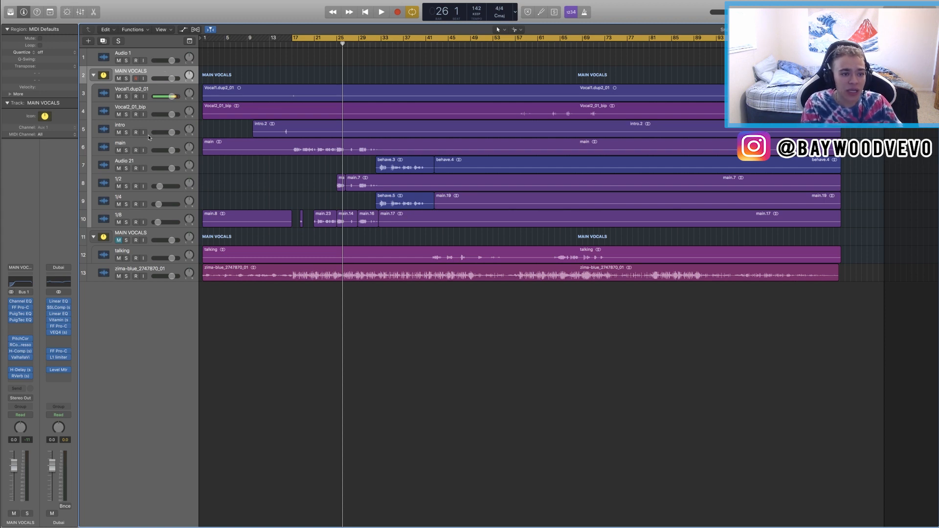
{"action": "left_click", "coordinate": [164, 147]}
{"action": "left_click", "coordinate": [163, 71]}
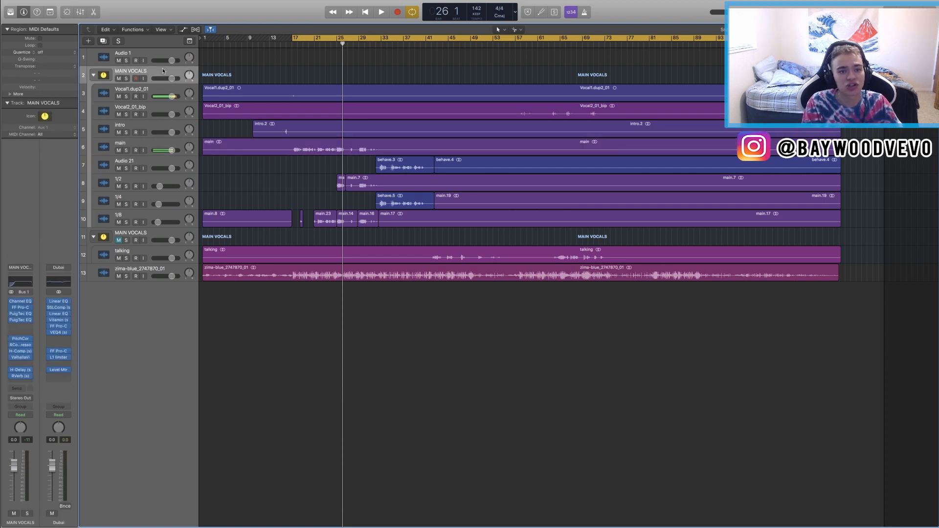
{"action": "left_click_drag", "start_coordinate": [834, 37], "coordinate": [772, 38]}
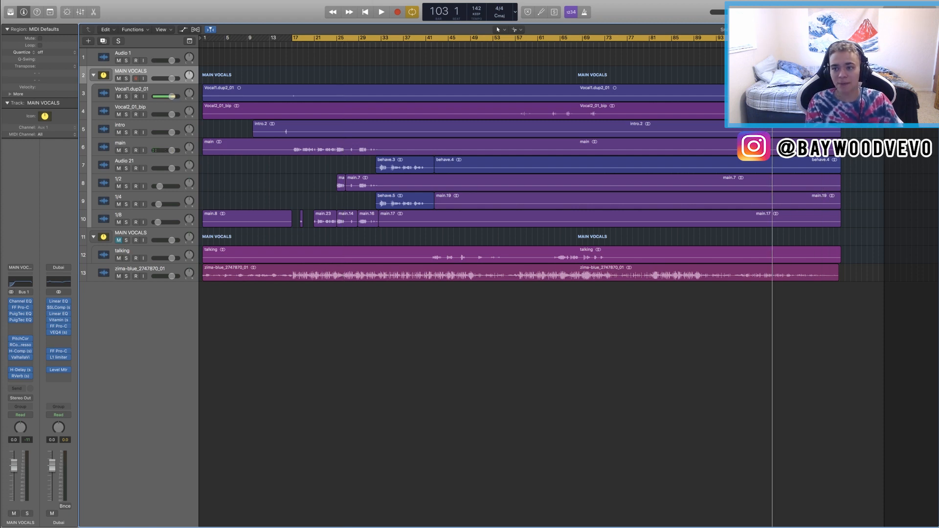
{"action": "left_click_drag", "start_coordinate": [722, 37], "coordinate": [433, 271]}
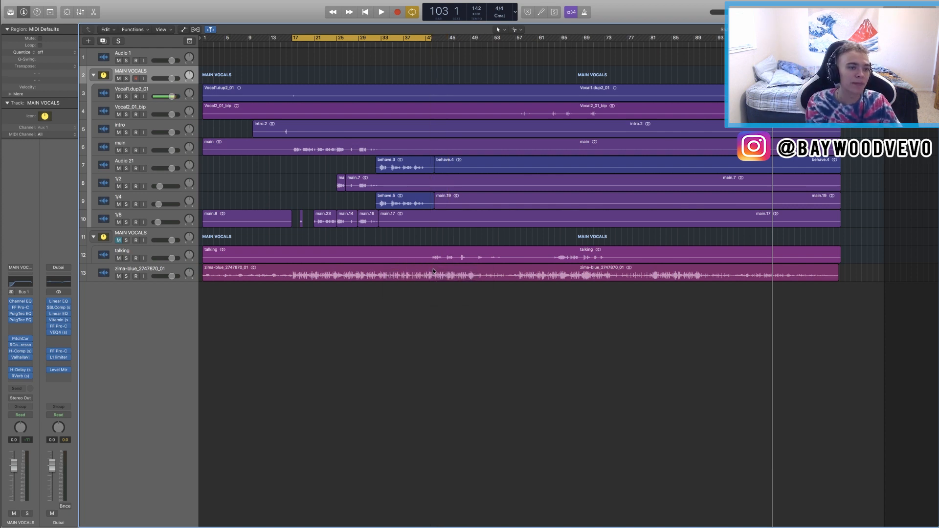
{"action": "mouse_move", "coordinate": [56, 3]}
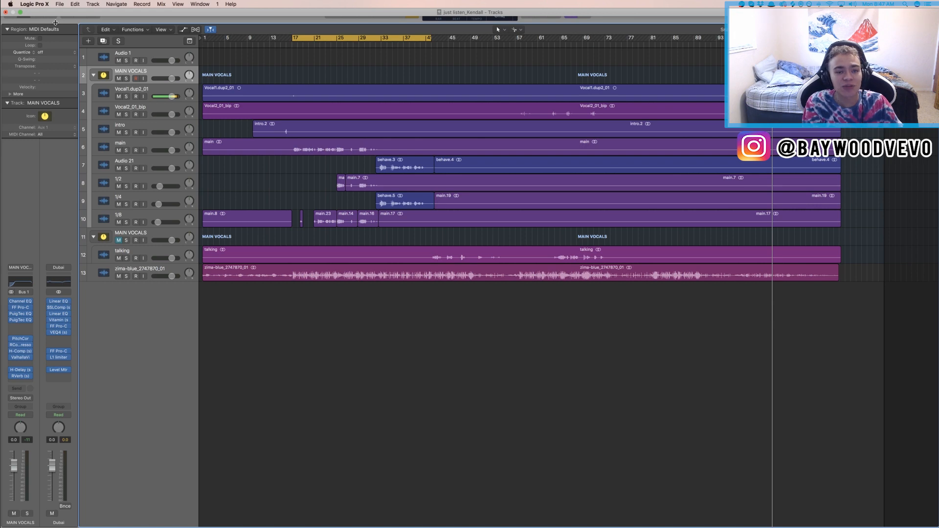